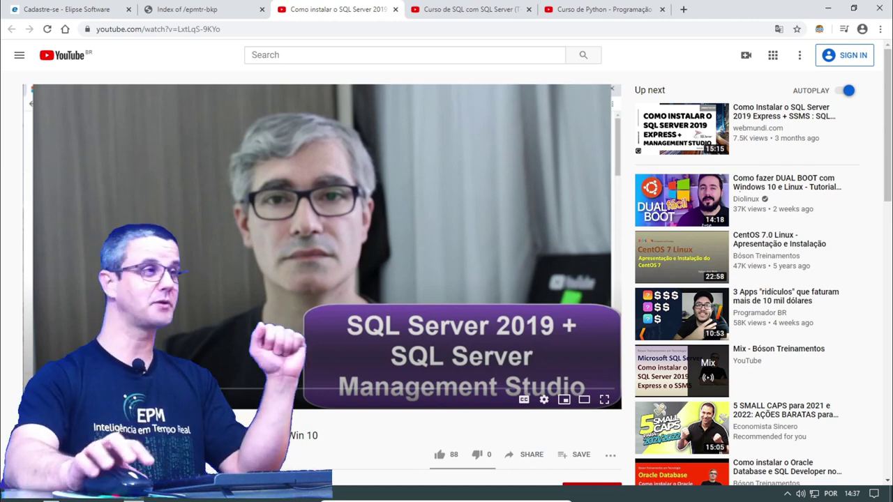
# - Switch from the SQL Server course playlist to the 'Curso de Python - Programação' playlist
pyautogui.hotkey('ctrl', 'Tab')
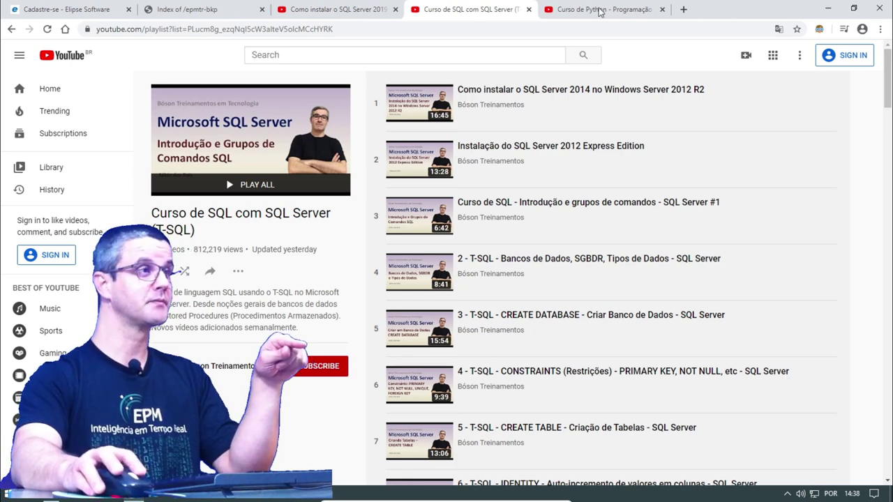
pyautogui.click(573, 9)
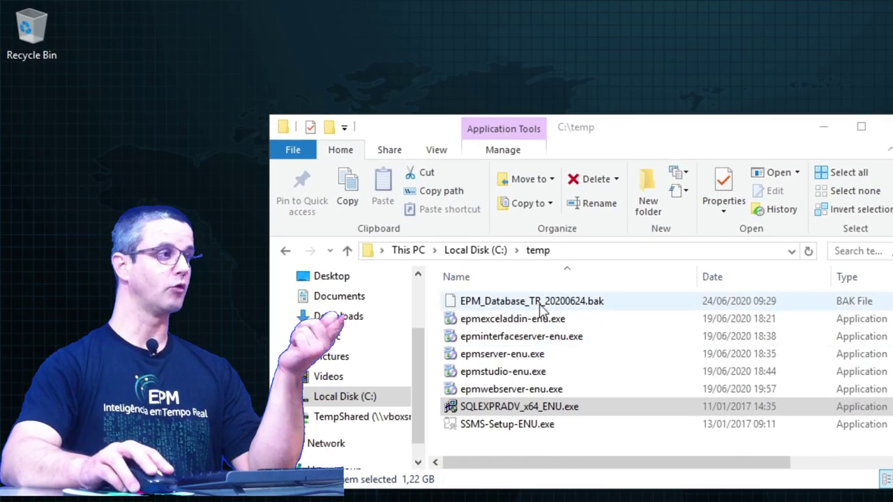
# - Go over the C:\temp files: EPM backup, each EPM installer, then SQLEXPRADV_x64_ENU.exe
pyautogui.click(539, 304)
pyautogui.click(547, 321)
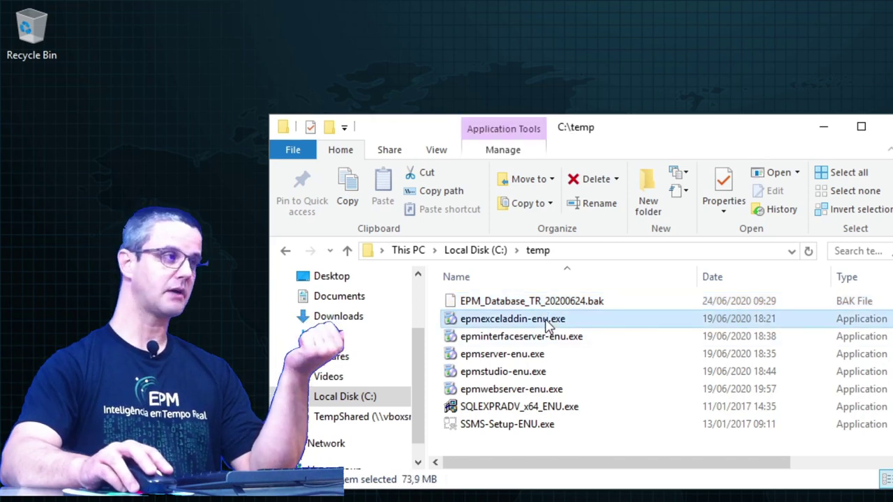
pyautogui.click(573, 338)
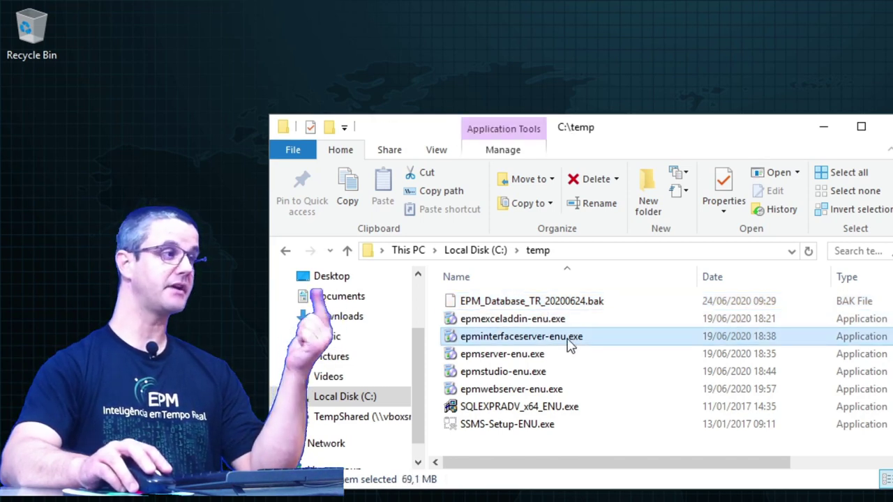
pyautogui.click(562, 357)
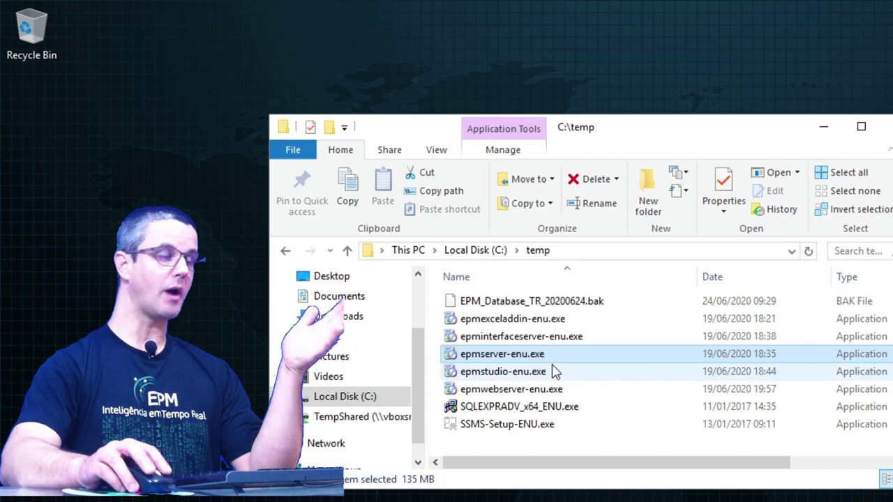
pyautogui.click(557, 371)
pyautogui.click(559, 390)
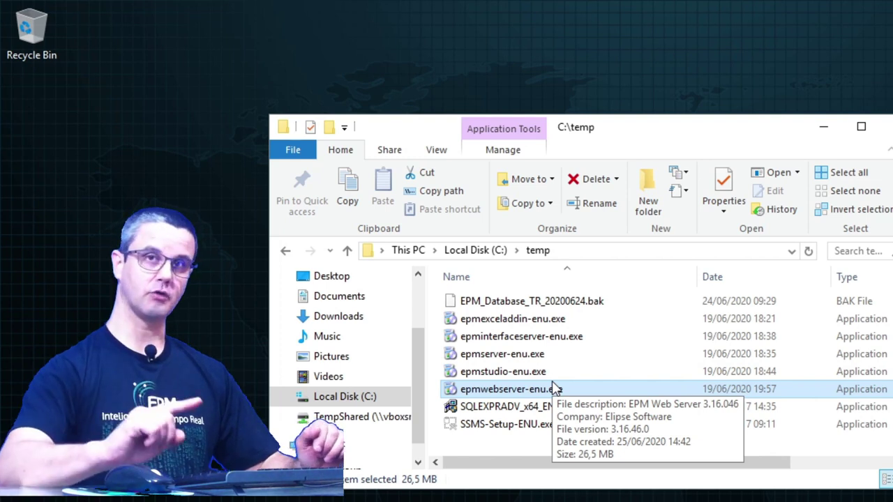
pyautogui.keyDown('shift'); pyautogui.click(534, 354); pyautogui.keyUp('shift')
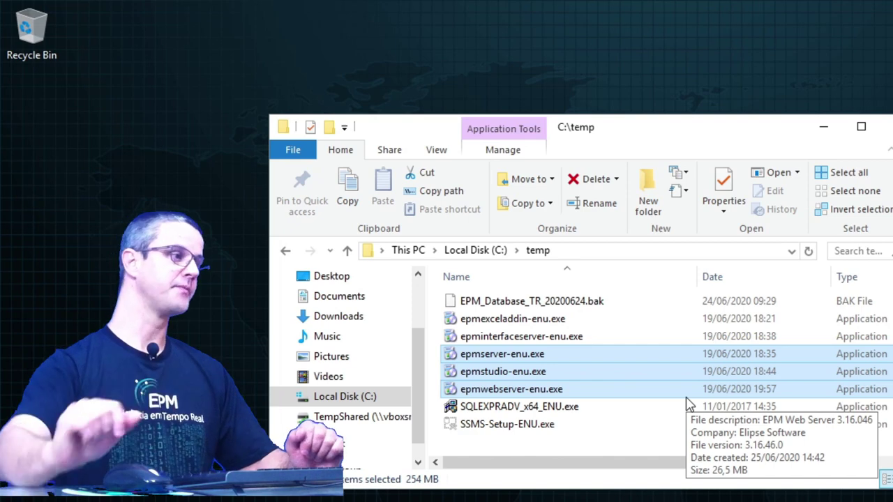
pyautogui.click(532, 410)
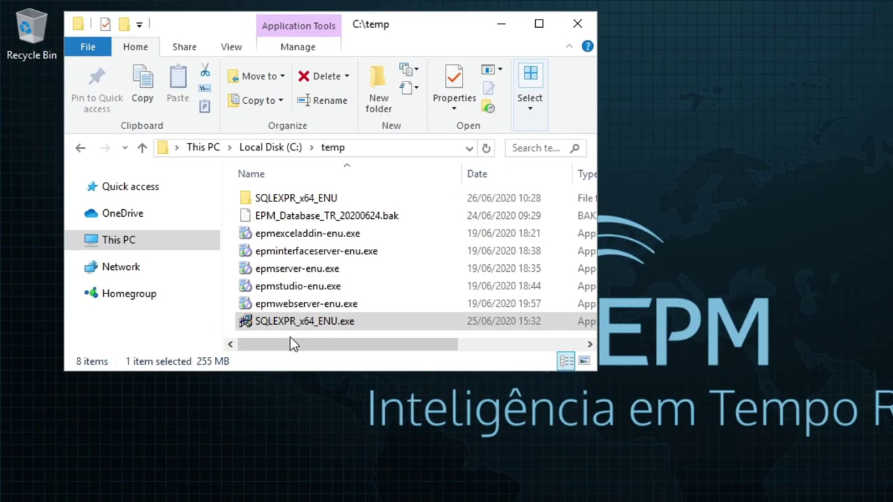
# - Run SQLEXPR_x64_ENU.exe as administrator, extracting it to the default C:\temp\SQLEXPR_x64_ENU folder
pyautogui.click(283, 328)
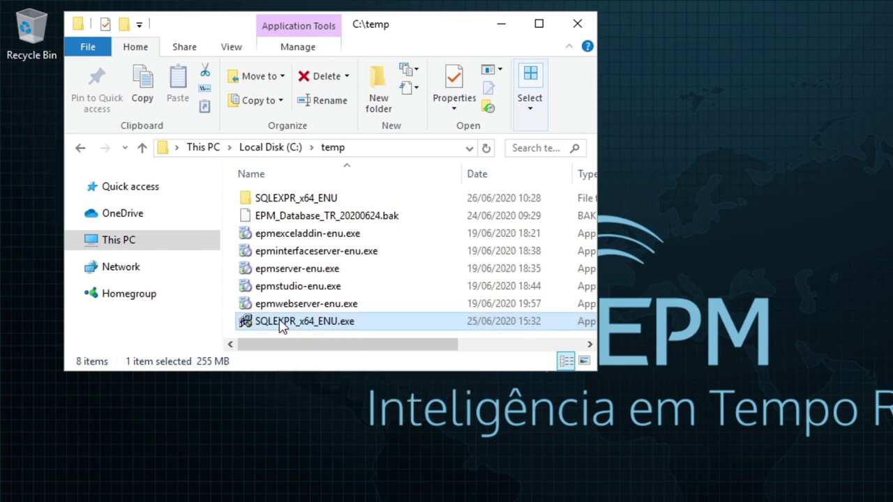
pyautogui.rightClick(282, 328)
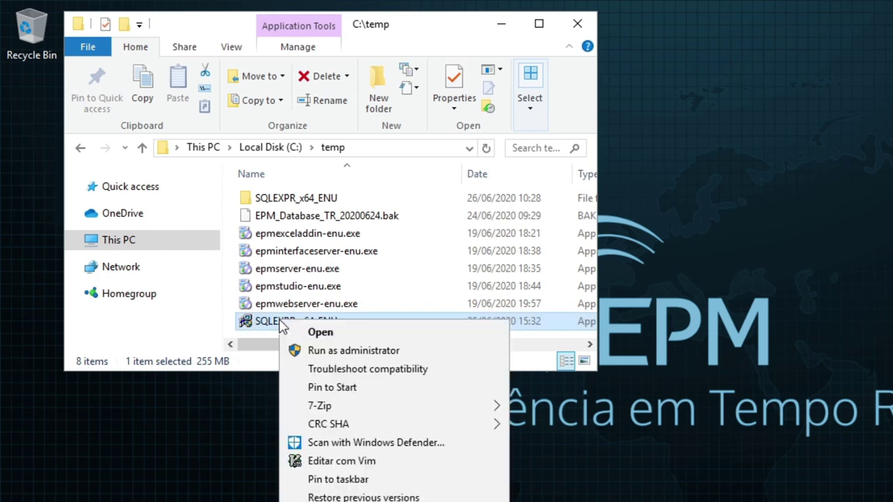
pyautogui.click(365, 356)
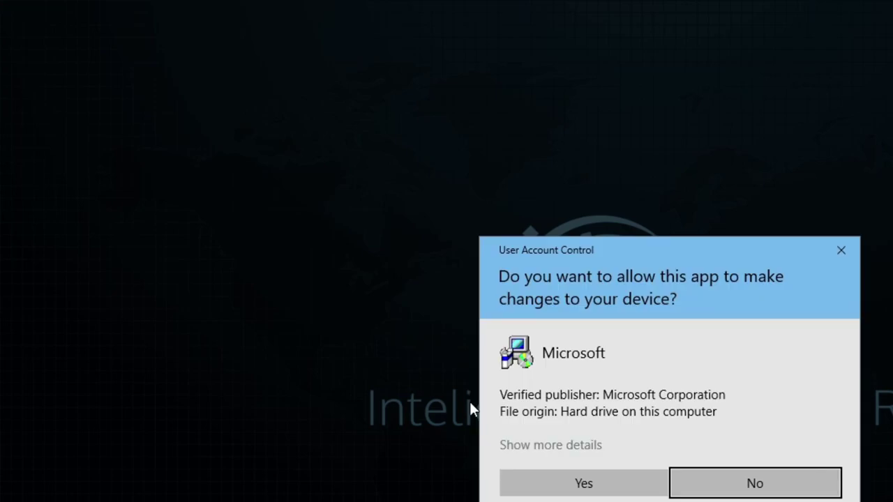
pyautogui.click(585, 489)
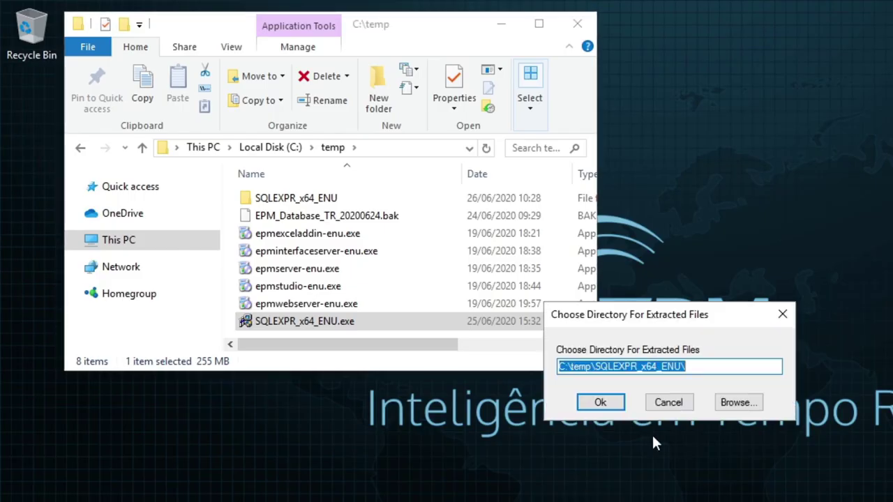
pyautogui.click(597, 403)
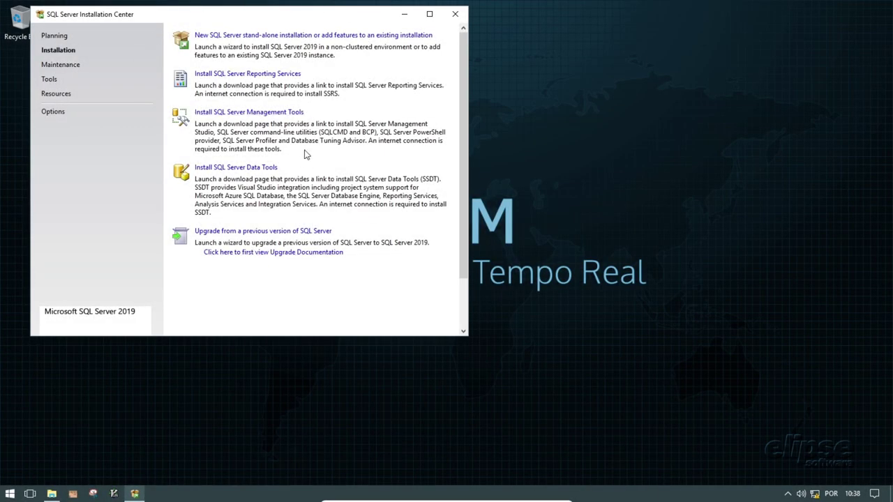
# - Begin a new stand-alone SQL Server 2019 install, accept the license, and pass the update and rule checks
pyautogui.click(259, 35)
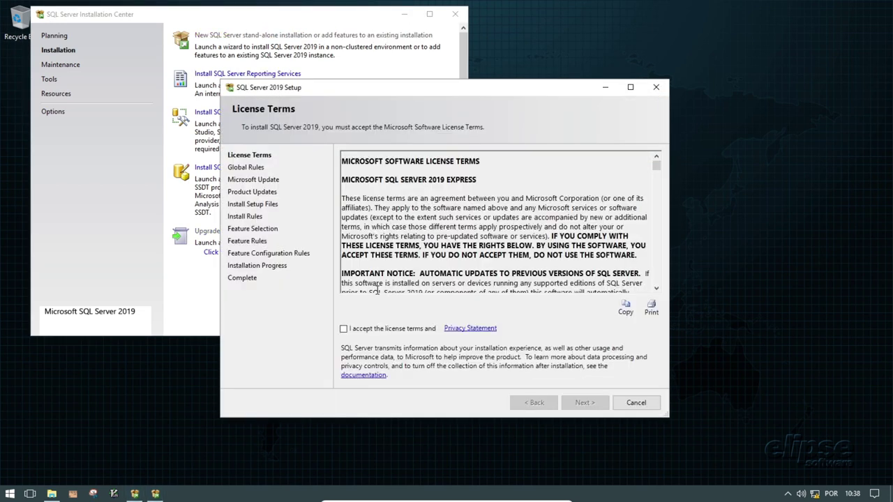
pyautogui.click(344, 329)
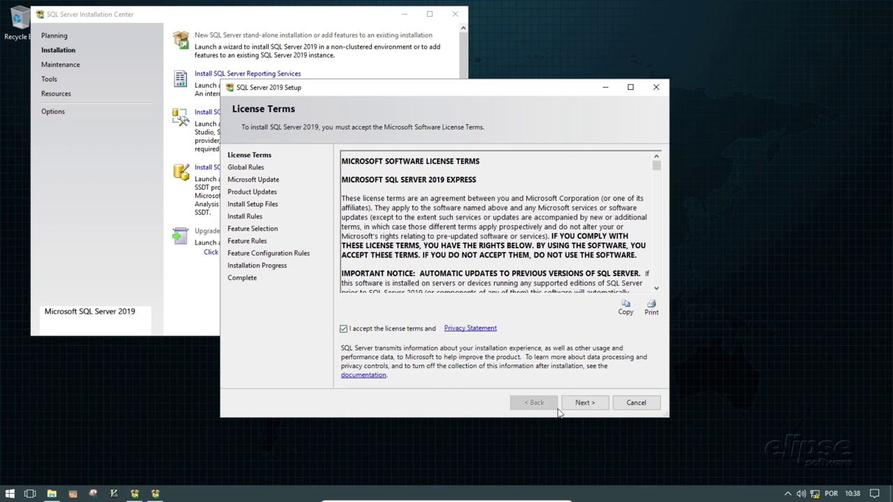
pyautogui.click(584, 404)
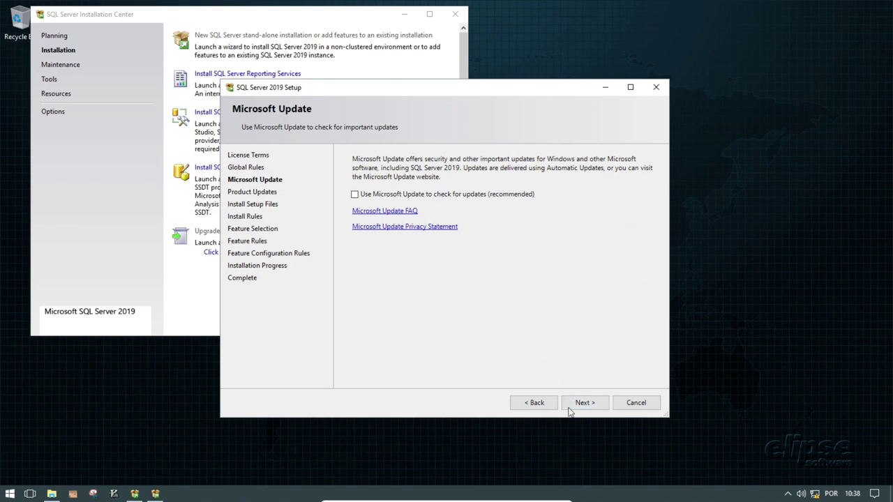
pyautogui.click(583, 404)
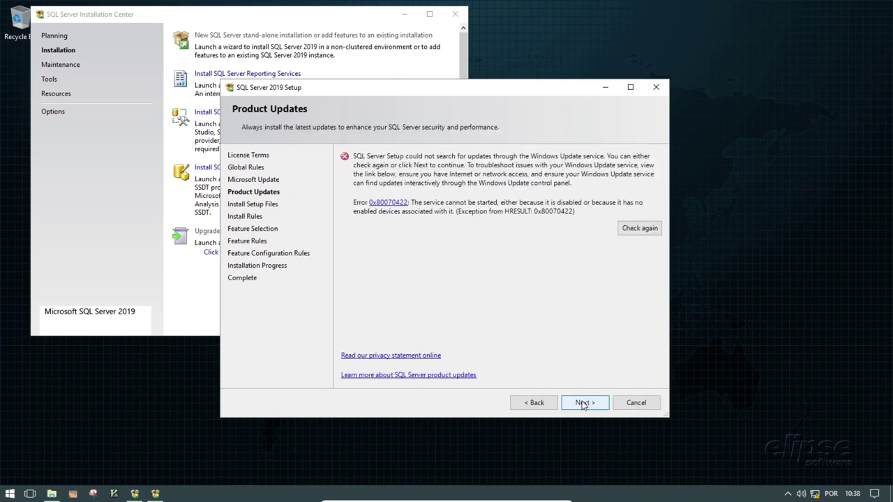
pyautogui.click(583, 404)
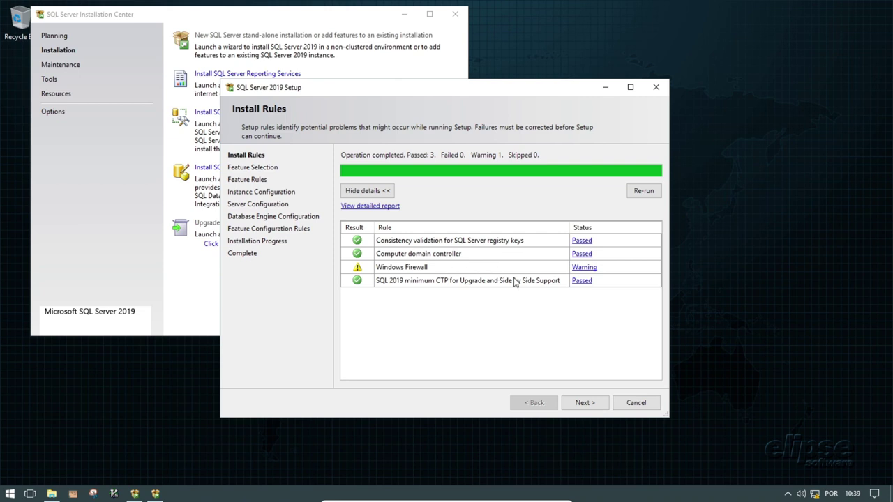
pyautogui.click(585, 403)
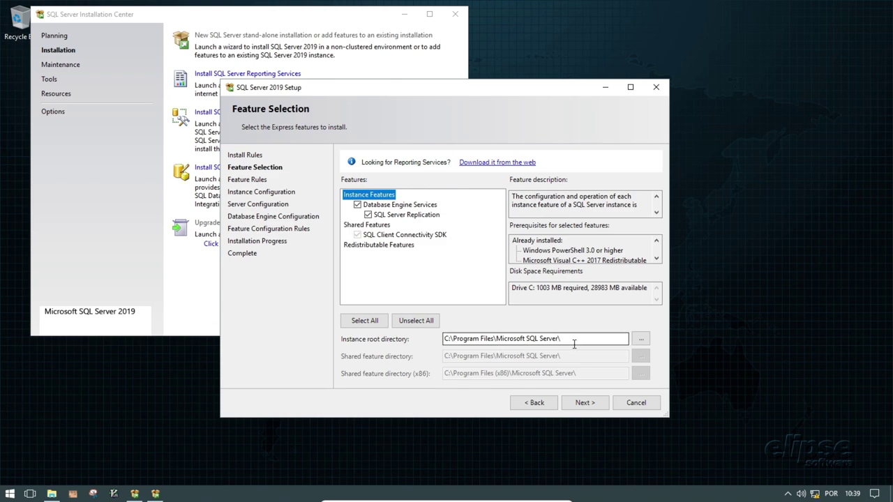
# - Accept the default features, the SQLExpress instance name and the default service accounts
pyautogui.click(584, 403)
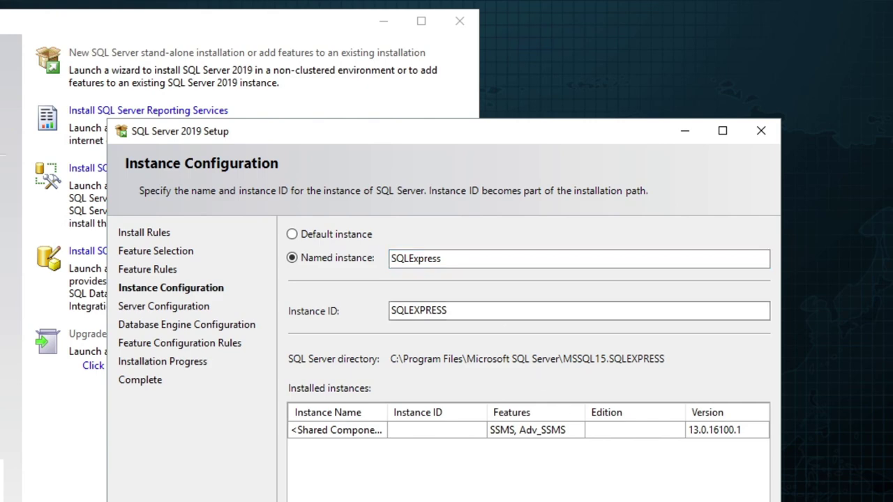
pyautogui.click(667, 501)
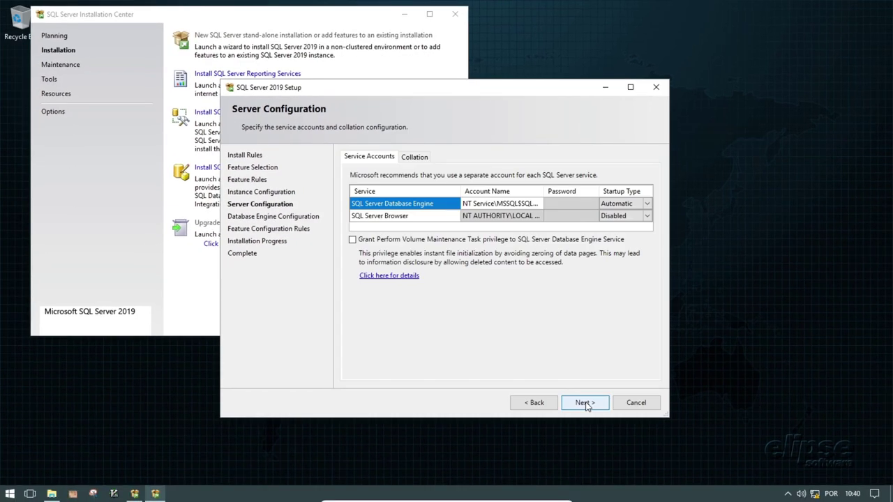
pyautogui.click(584, 403)
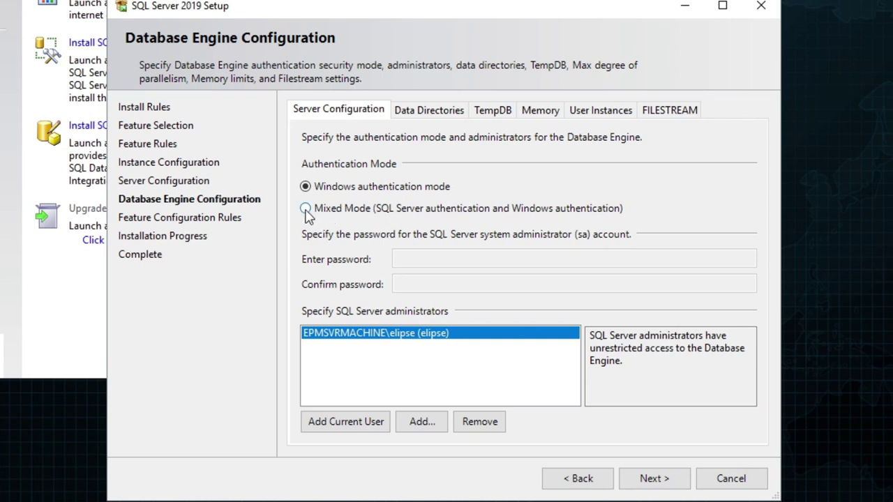
# - Use Mixed Mode authentication with the sa password entered and confirmed, then continue
pyautogui.click(305, 208)
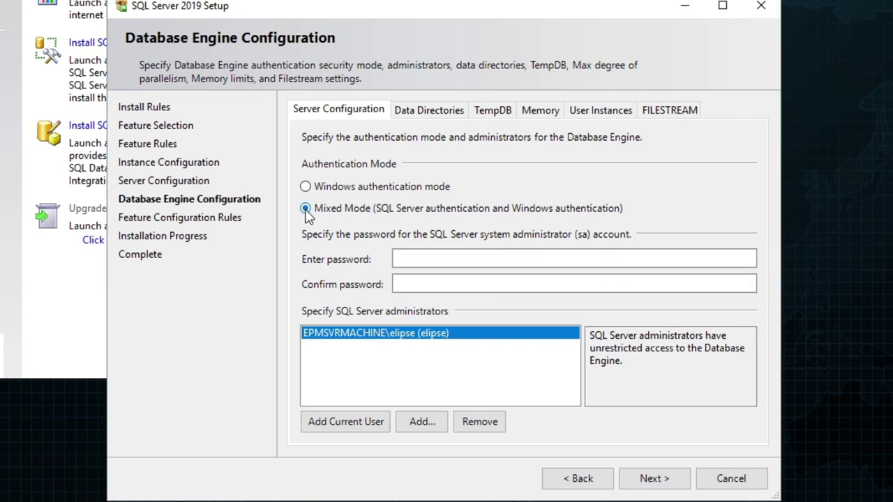
pyautogui.click(477, 258)
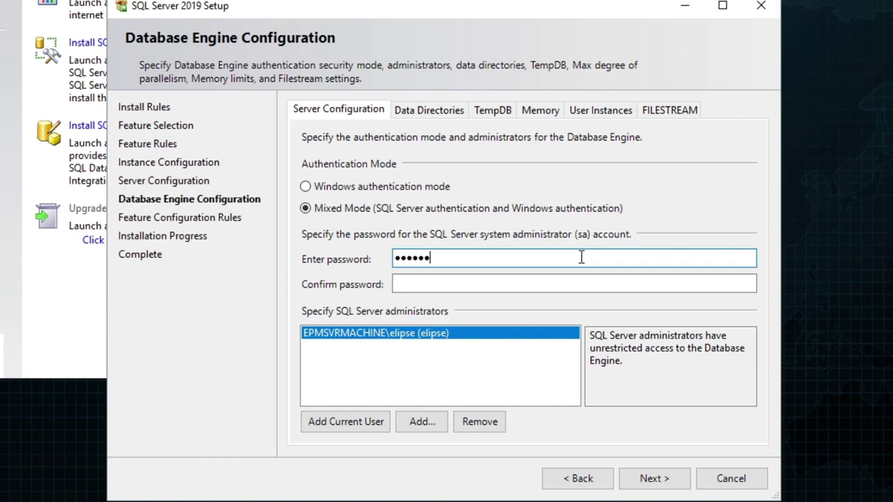
pyautogui.press('Tab')
pyautogui.write('••')
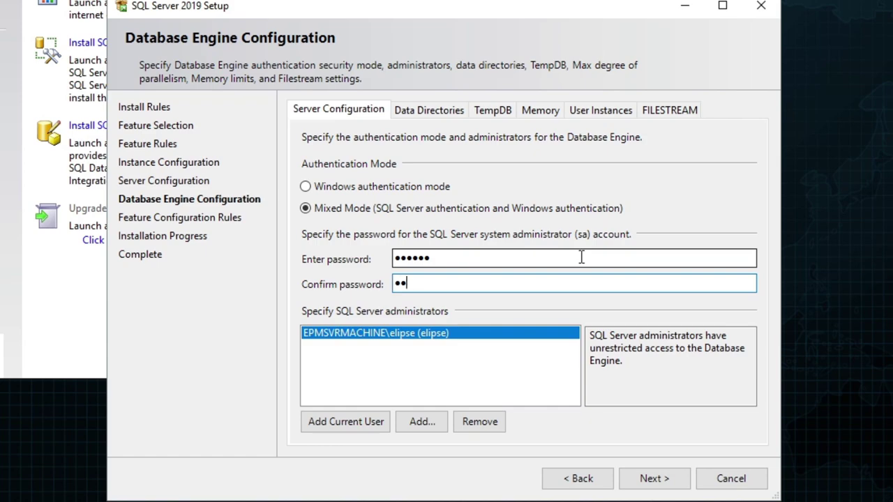
pyautogui.write('••••')
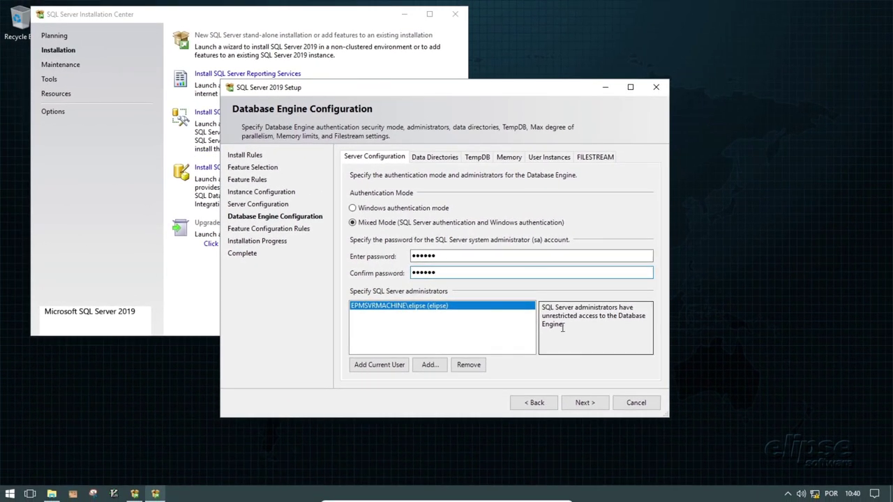
pyautogui.click(591, 407)
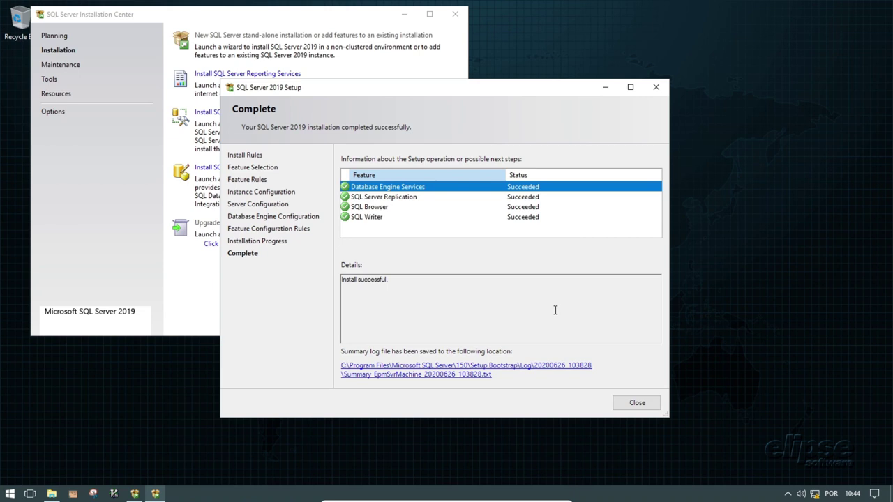
# - Close SQL Server Setup and the Installation Center, returning to the SQLEXPR_x64_ENU folder in C:\temp
pyautogui.click(637, 405)
pyautogui.click(455, 14)
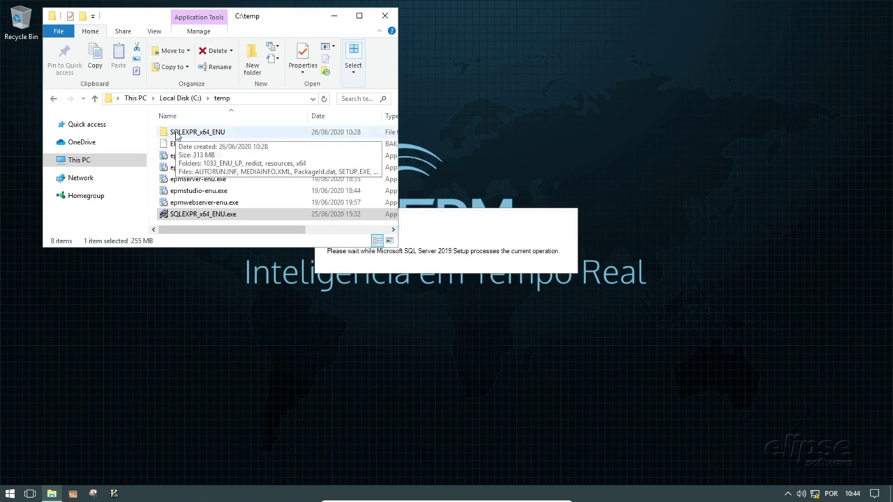
pyautogui.click(176, 134)
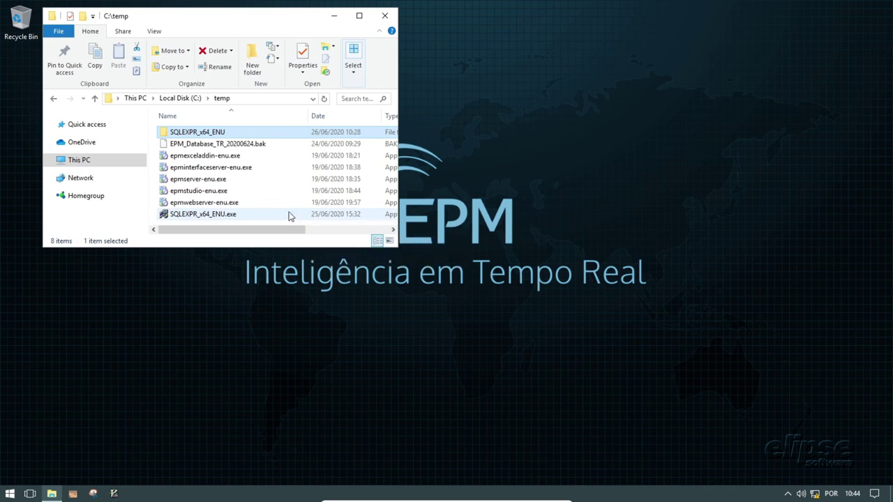
# - Run epmserver-enu.exe as administrator, agree to its license and start the setup
pyautogui.click(193, 182)
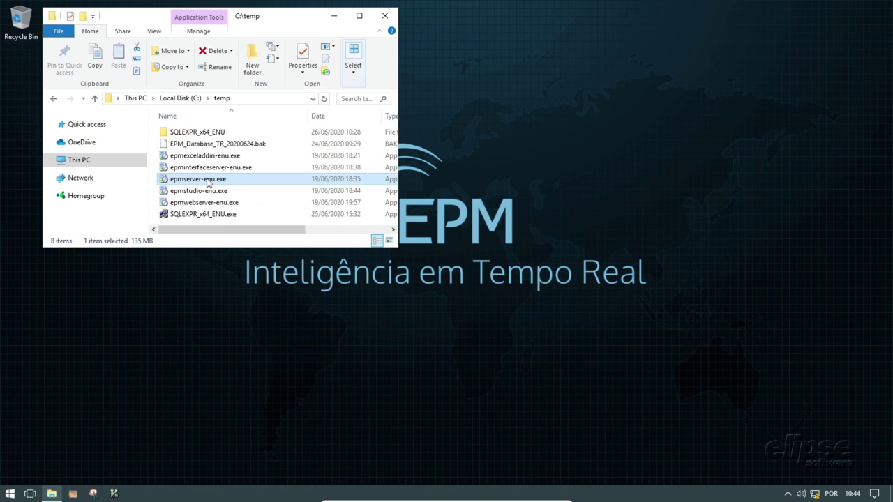
pyautogui.rightClick(207, 182)
pyautogui.click(244, 202)
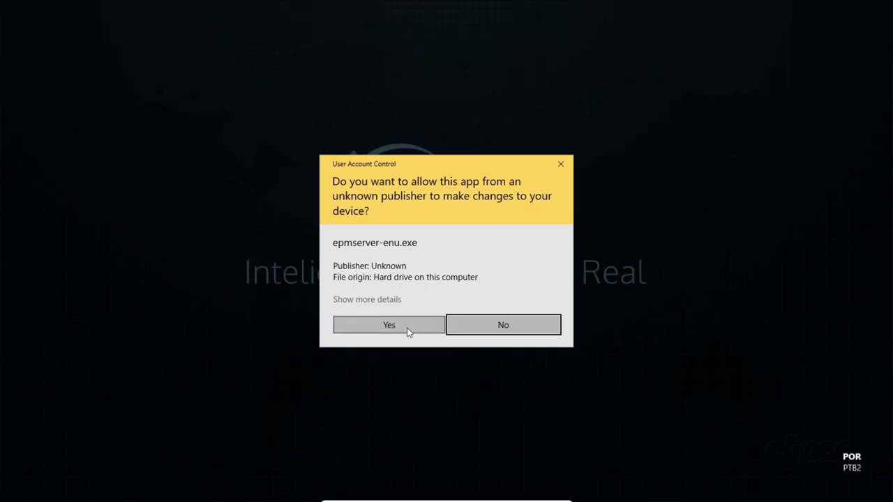
pyautogui.click(406, 327)
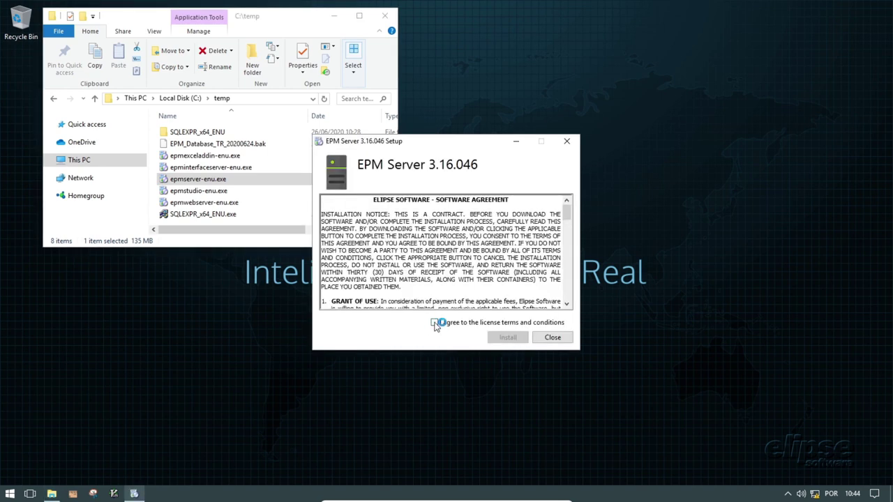
pyautogui.click(435, 322)
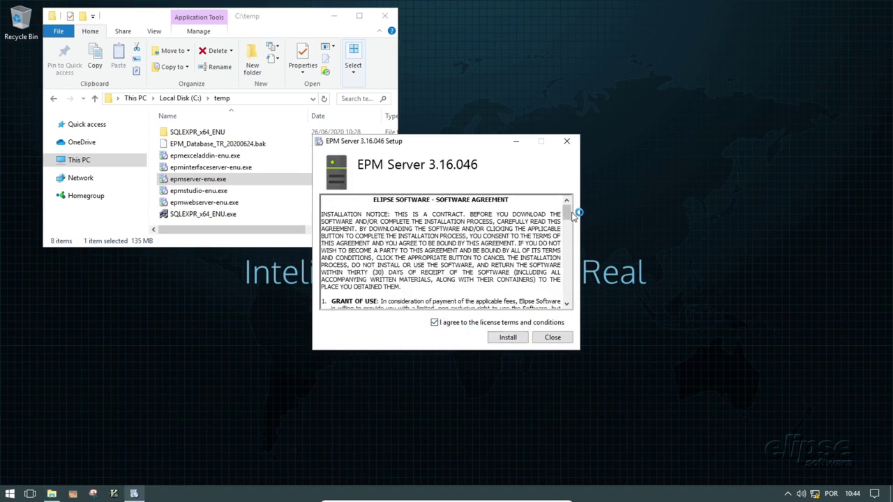
pyautogui.moveTo(567, 206); pyautogui.dragTo(546, 307)
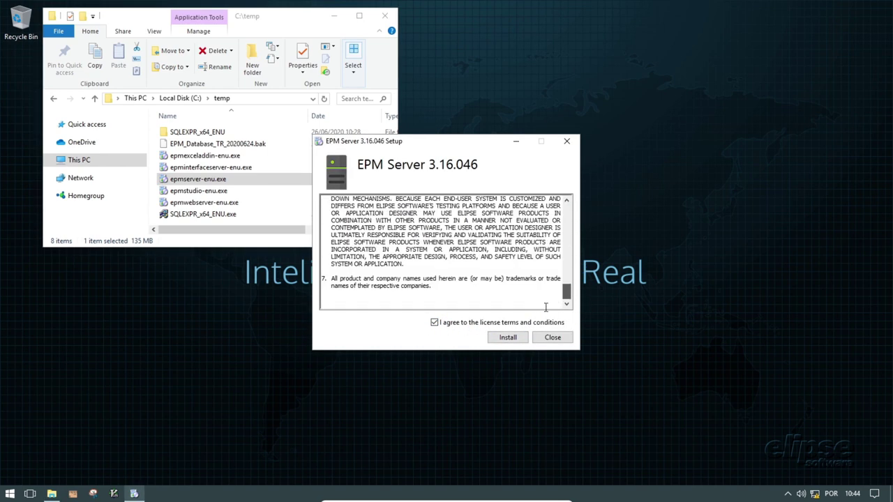
pyautogui.click(514, 340)
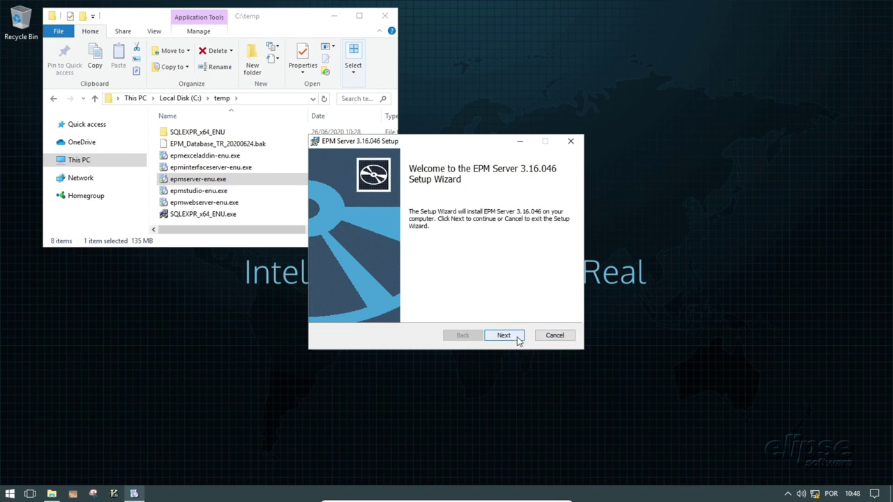
# - Install EPM Server into the default EpmServer folder with the Configuration Wizard launch unticked
pyautogui.click(517, 337)
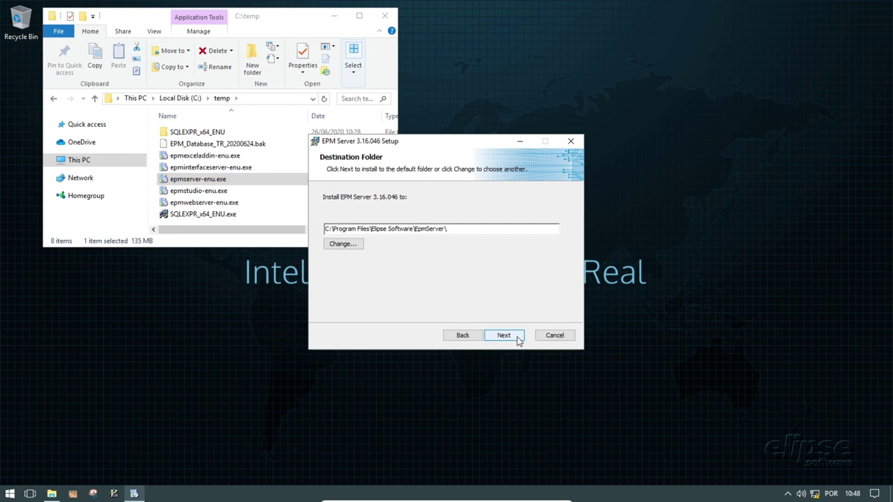
pyautogui.click(517, 338)
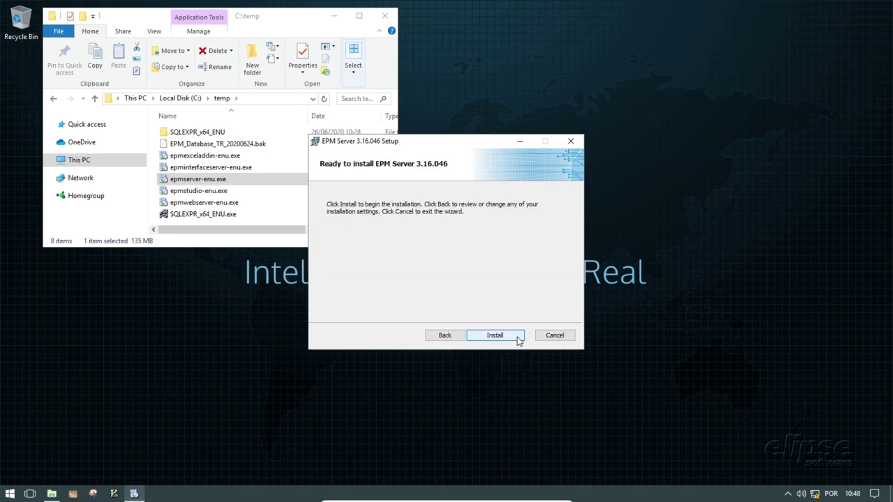
pyautogui.click(518, 338)
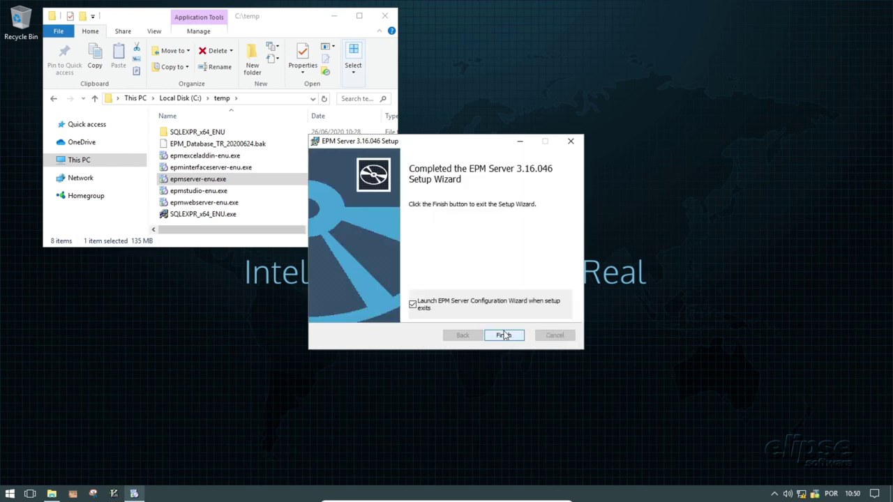
pyautogui.click(414, 306)
pyautogui.click(516, 337)
pyautogui.click(568, 340)
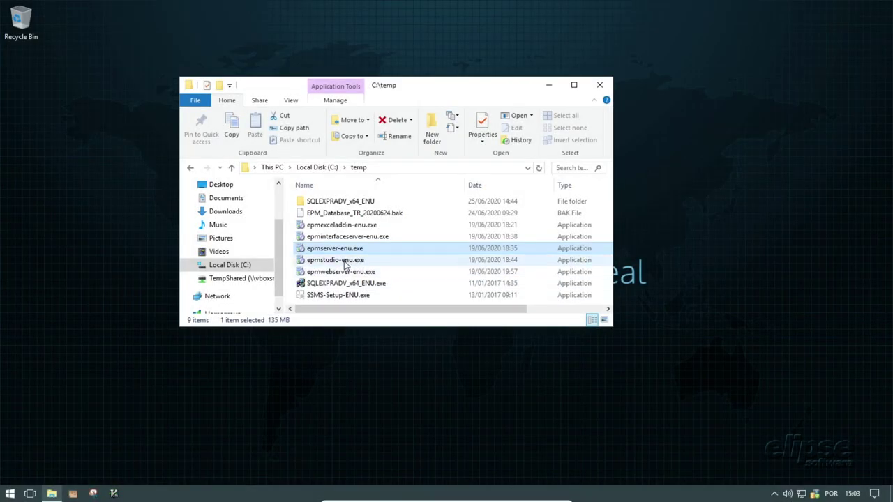
# - Run epmstudio-enu.exe as administrator, agree to its license and start the setup
pyautogui.click(344, 261)
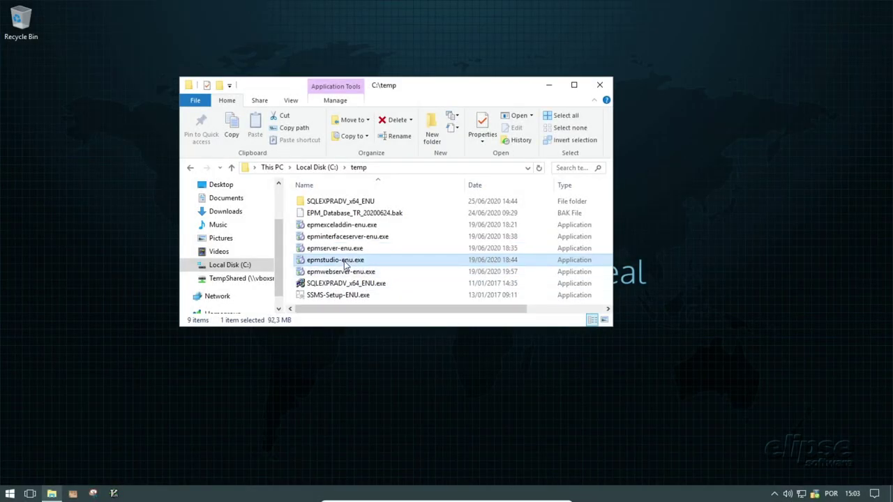
pyautogui.rightClick(344, 264)
pyautogui.click(422, 53)
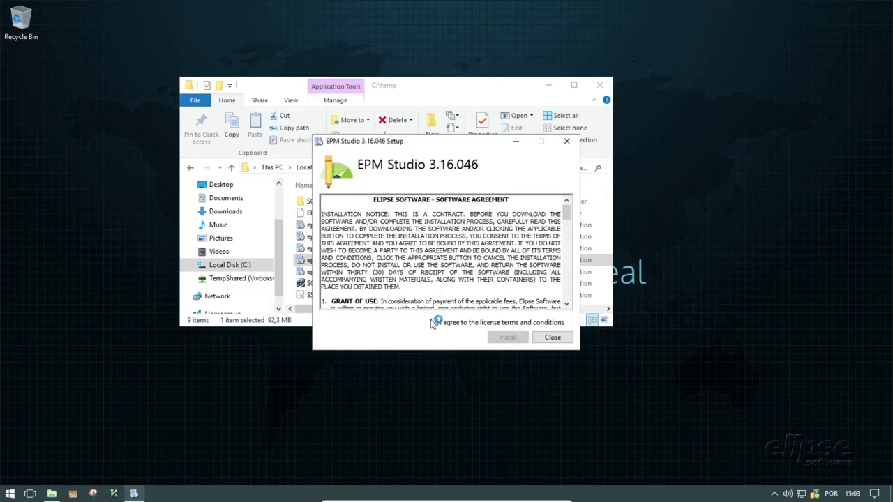
pyautogui.click(435, 322)
pyautogui.click(509, 337)
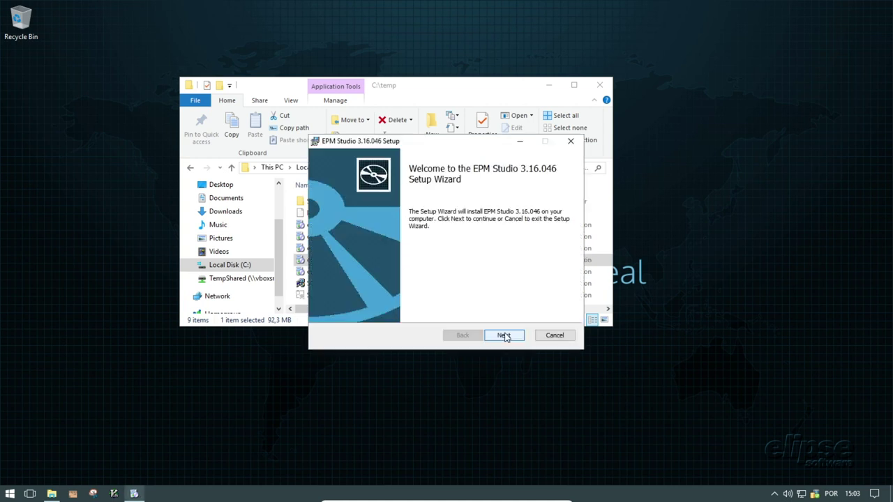
# - Install EPM Studio into the default EpmStudio folder with 'Launch EPM Studio' unticked
pyautogui.click(505, 337)
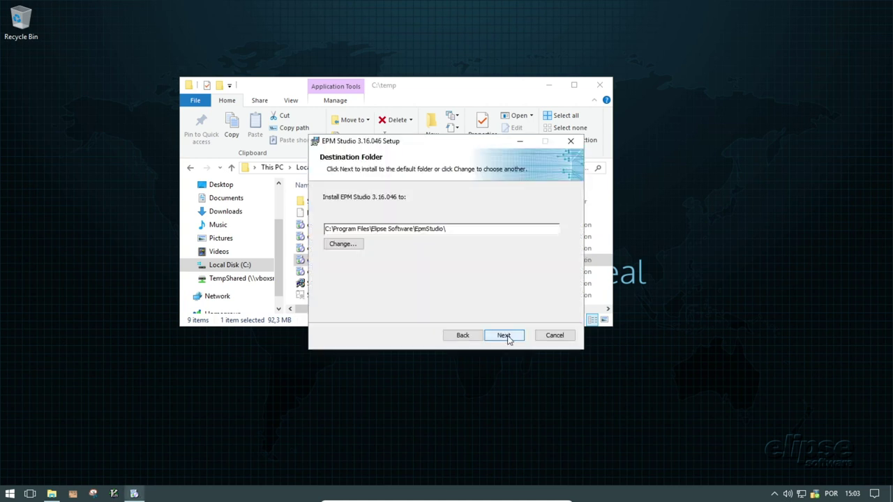
pyautogui.click(504, 335)
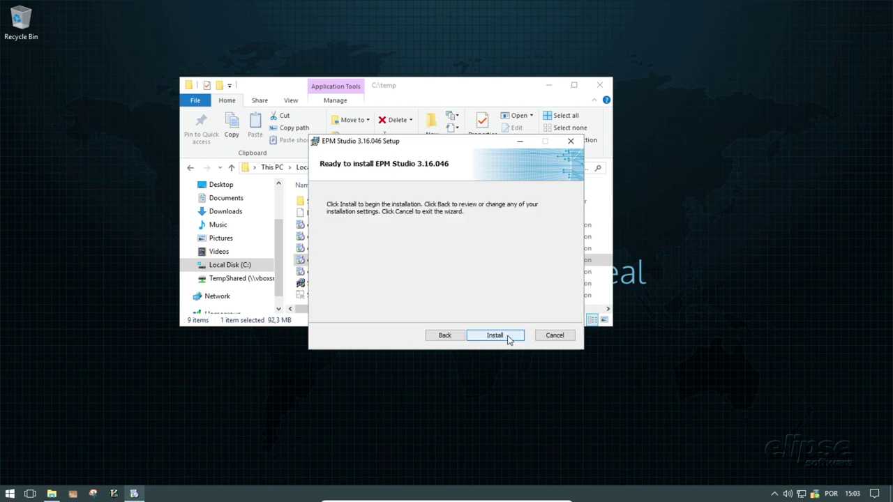
pyautogui.click(495, 336)
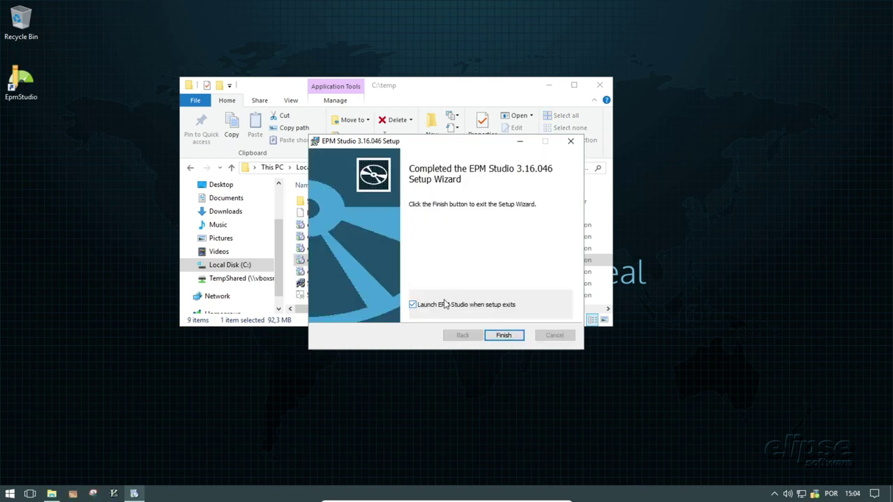
pyautogui.click(445, 305)
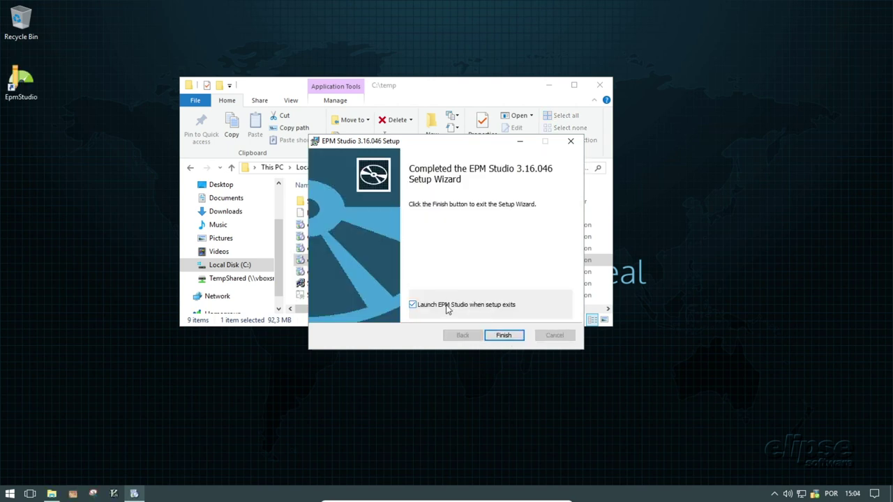
pyautogui.click(515, 338)
# - Launch epmwebserver-enu.exe from C:\temp as administrator
pyautogui.click(552, 337)
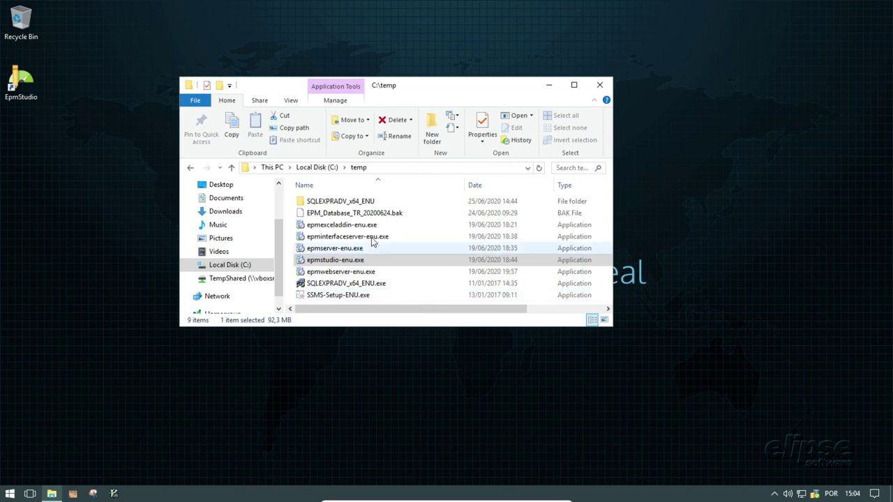
pyautogui.click(345, 226)
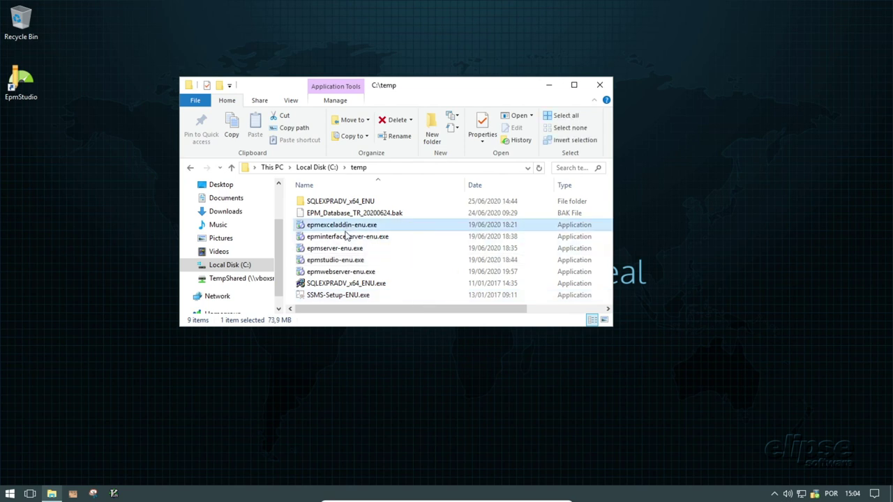
pyautogui.click(357, 273)
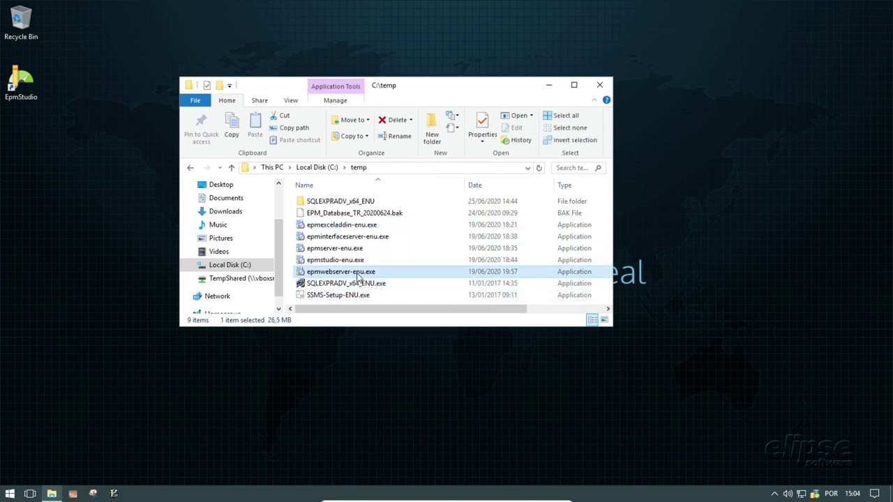
pyautogui.rightClick(357, 277)
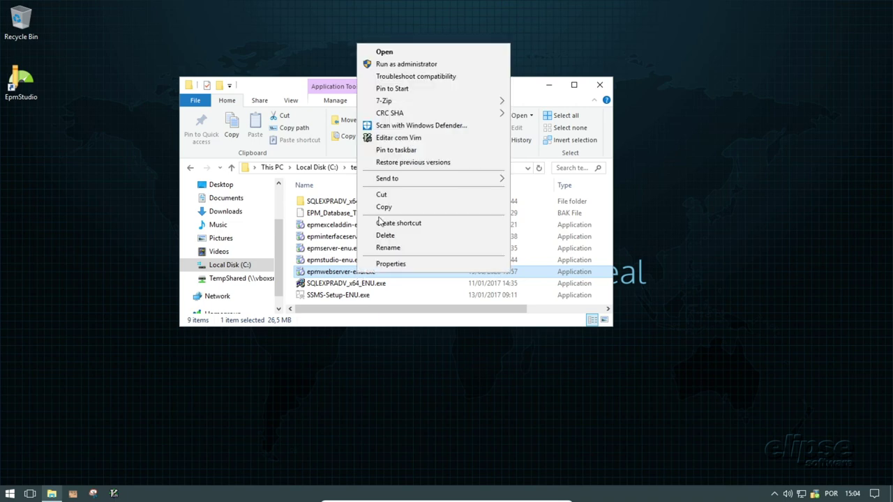
pyautogui.click(404, 68)
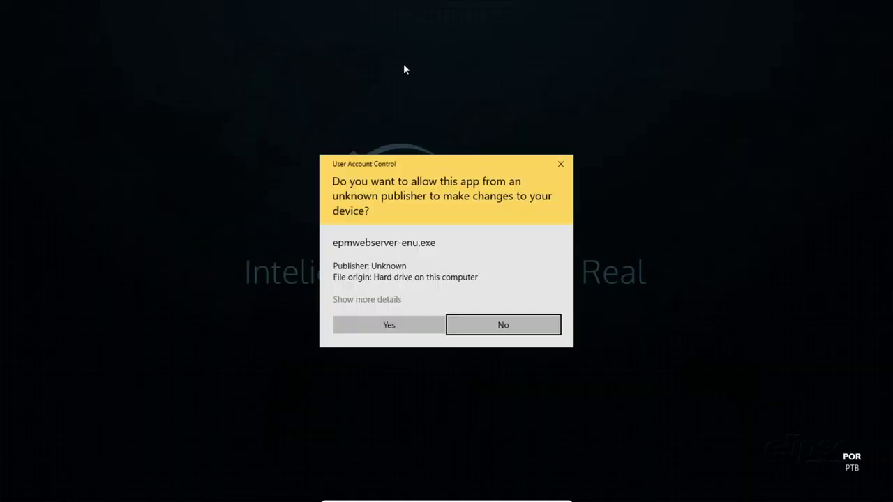
# - Install EPM Web Server 3.16.046 with default settings, accepting the license, and close the installer
pyautogui.click(411, 323)
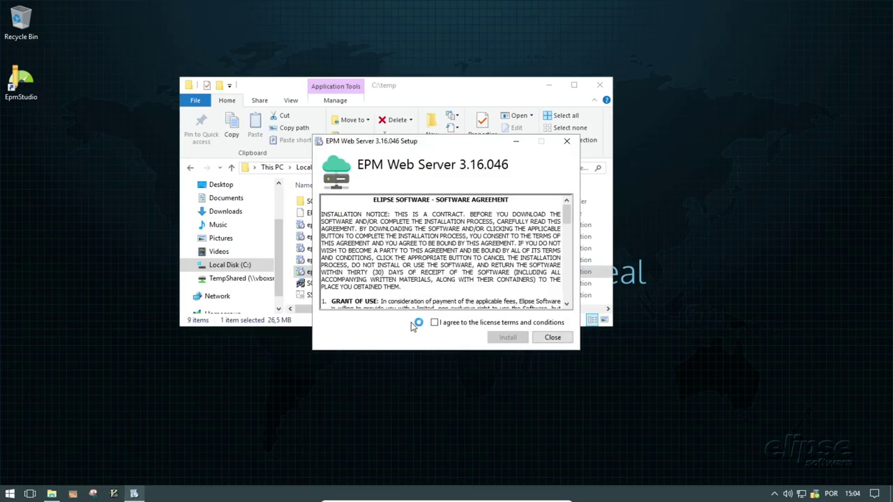
pyautogui.click(434, 322)
pyautogui.click(507, 338)
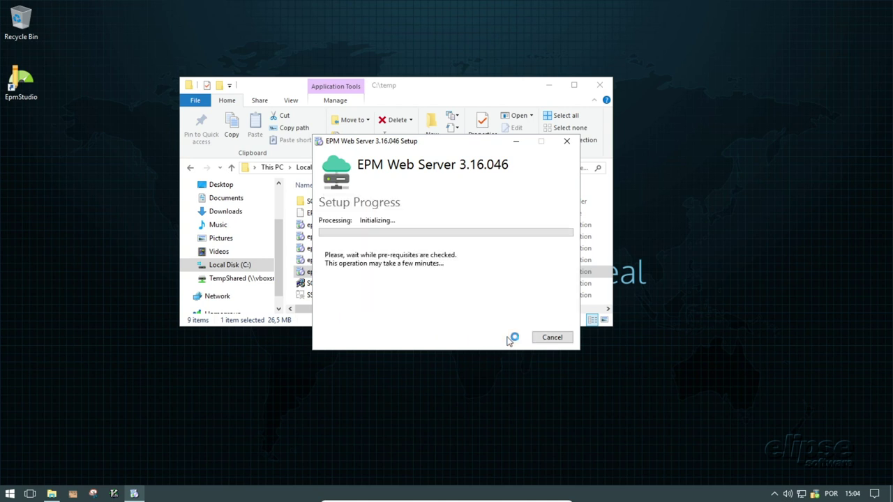
pyautogui.click(505, 337)
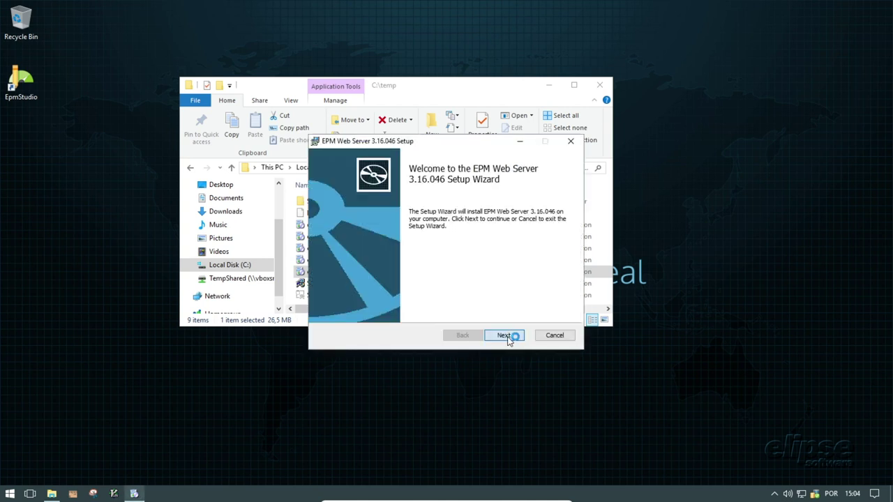
pyautogui.click(508, 339)
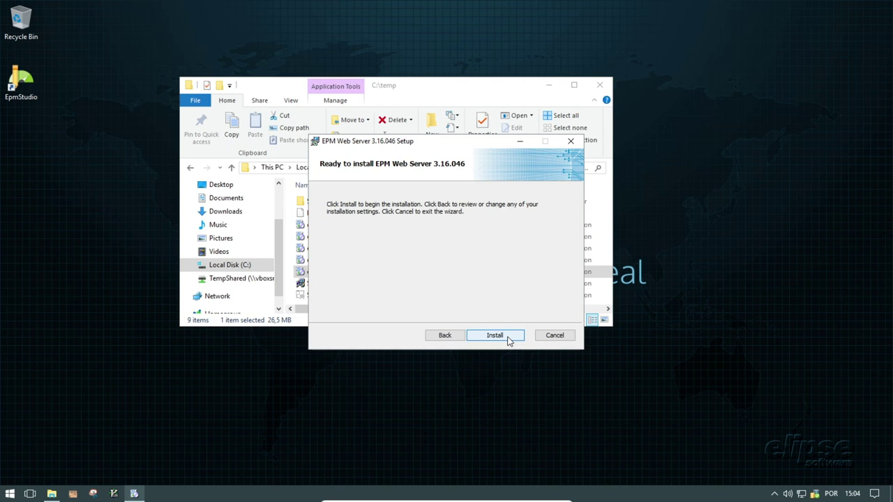
pyautogui.click(508, 339)
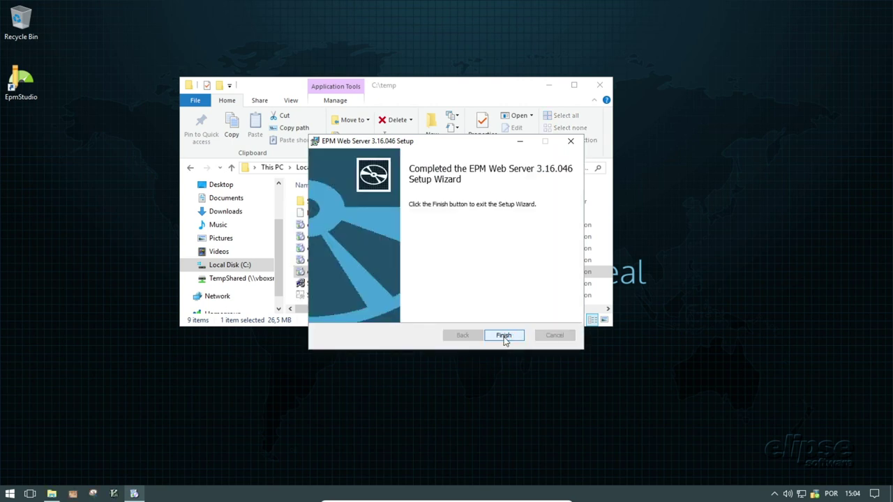
pyautogui.click(504, 336)
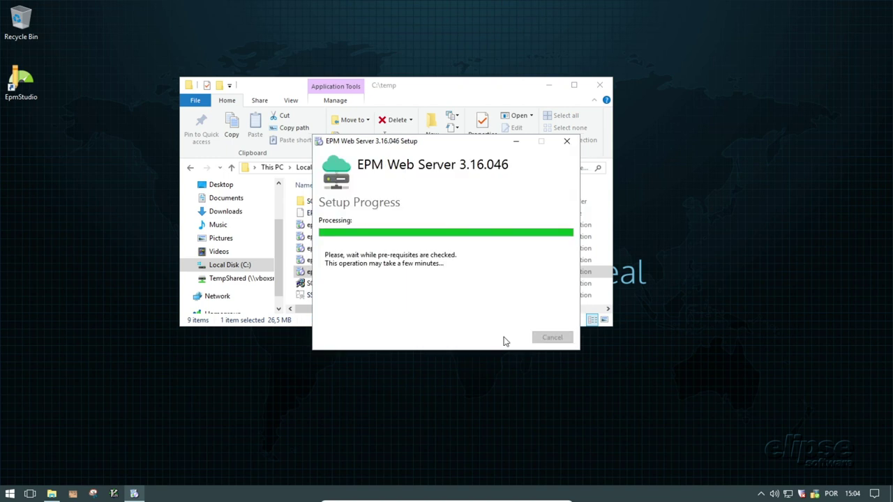
pyautogui.click(565, 337)
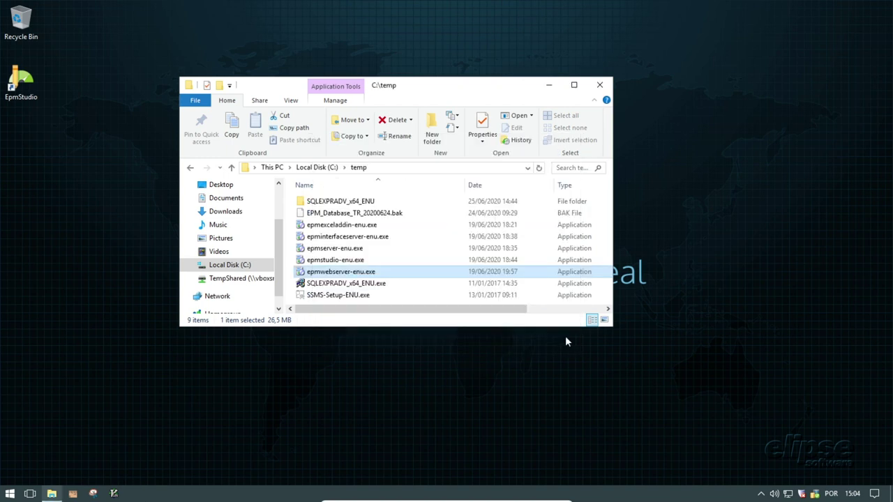
# - Install EPM Interface Server 3.16.046 as administrator to the default folder, without launching the Configuration Wizard
pyautogui.click(355, 239)
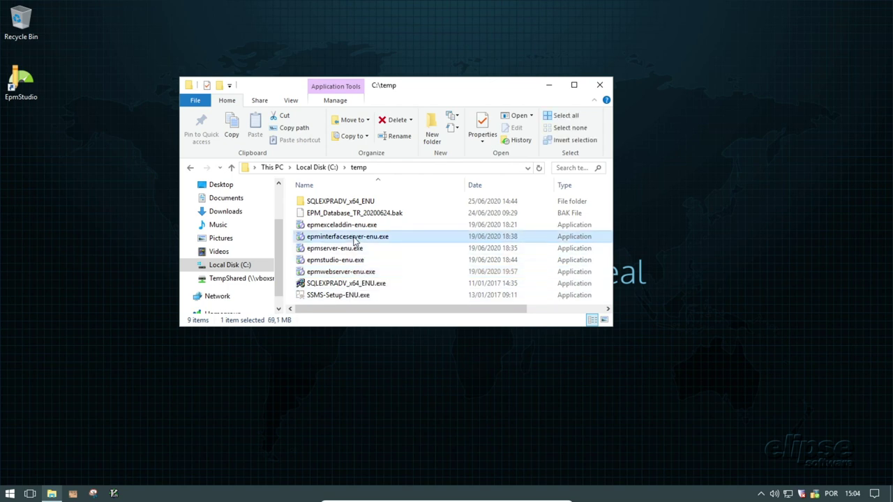
pyautogui.rightClick(355, 241)
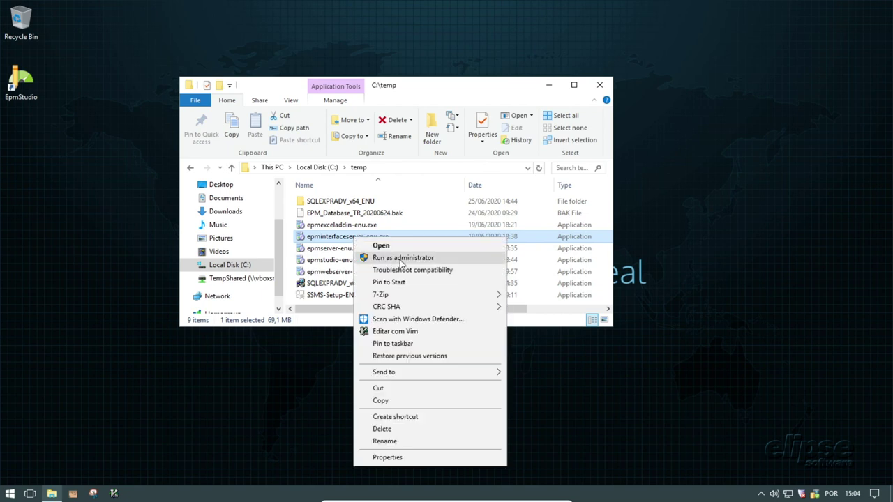
pyautogui.click(402, 258)
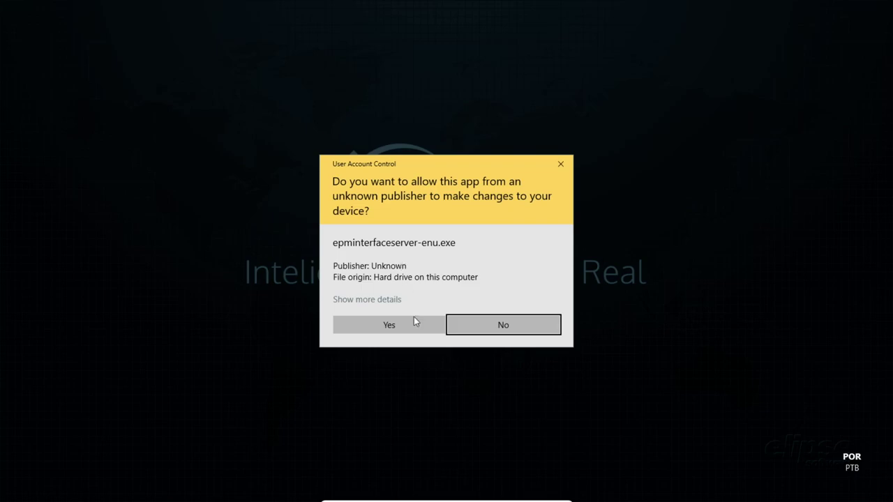
pyautogui.click(414, 323)
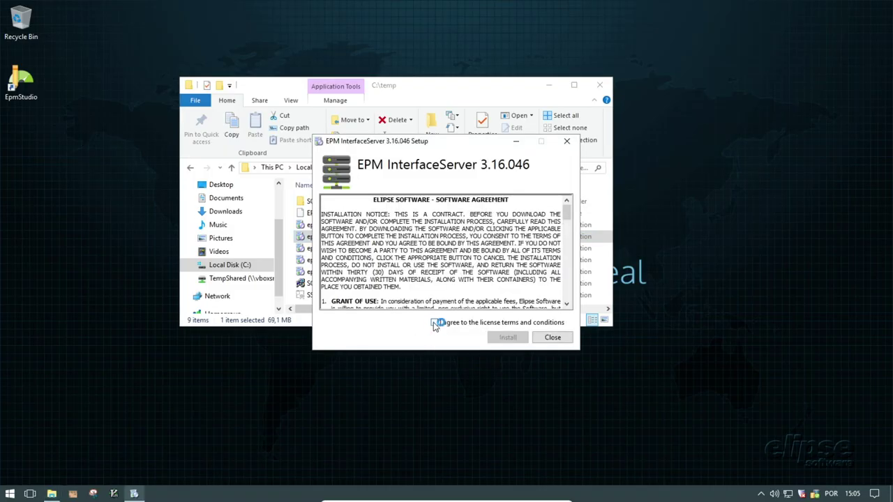
pyautogui.click(434, 322)
pyautogui.click(502, 341)
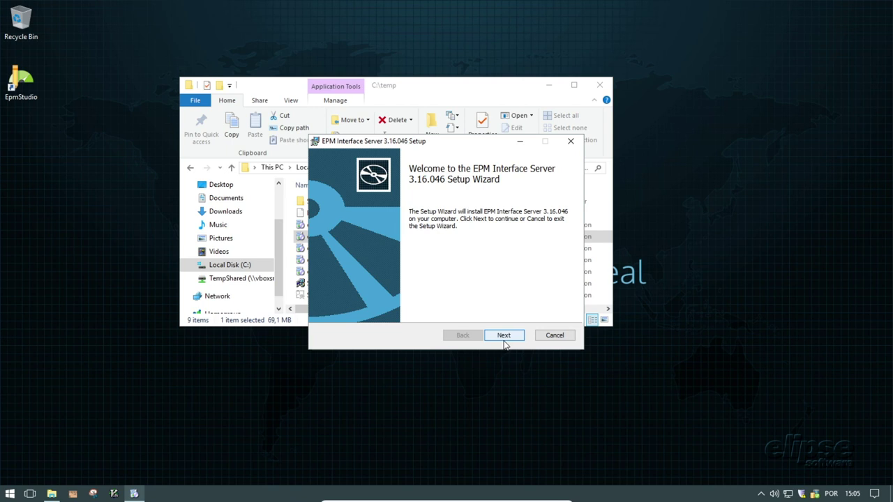
pyautogui.click(504, 335)
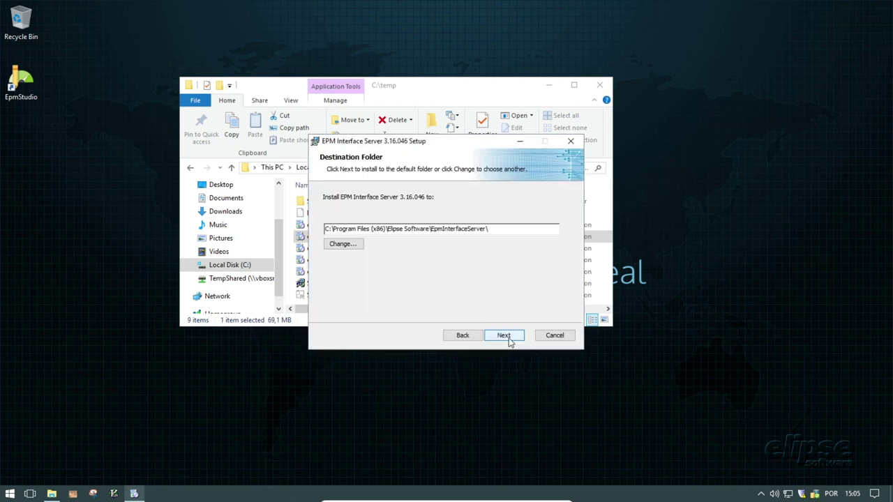
pyautogui.click(508, 337)
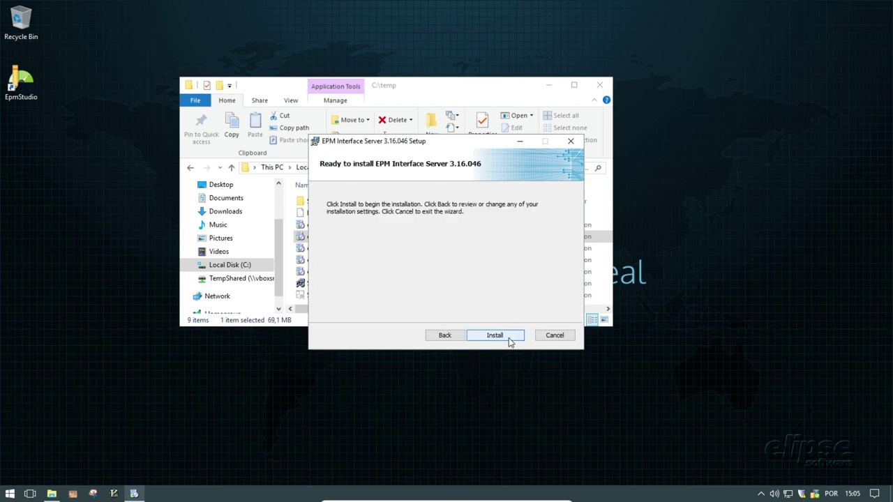
pyautogui.click(508, 337)
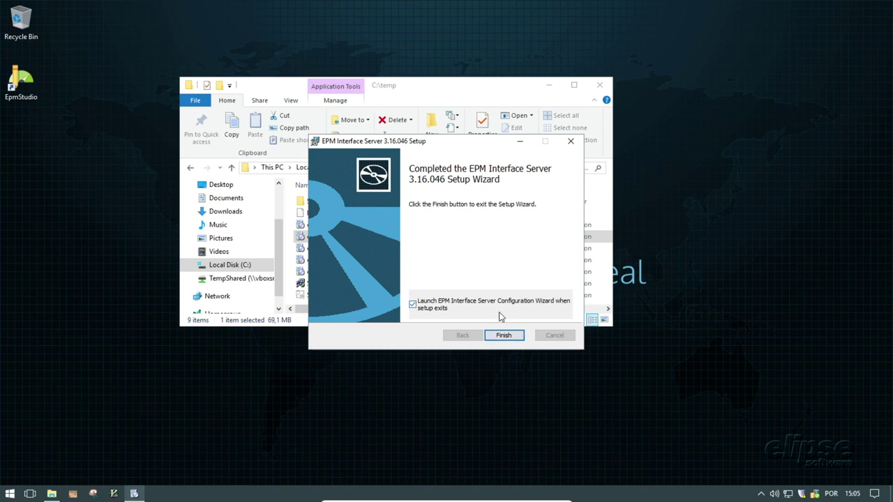
pyautogui.click(420, 314)
pyautogui.click(506, 337)
pyautogui.click(551, 338)
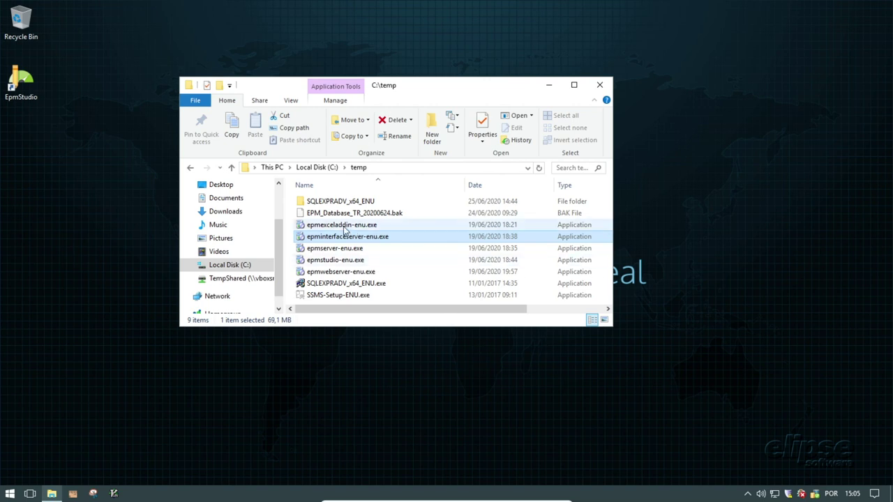
# - Install EPM Excel Add-in 3.16.046 from epmexceladdin-enu.exe as administrator into the default folder
pyautogui.click(343, 226)
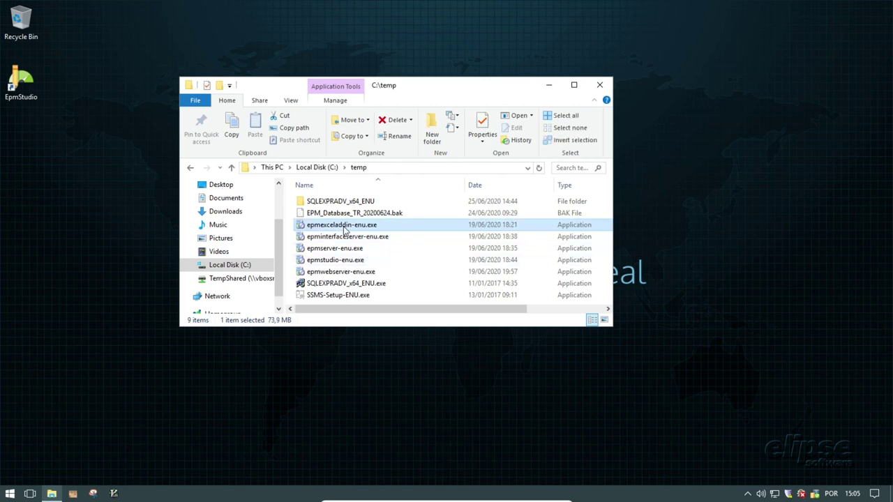
pyautogui.rightClick(343, 231)
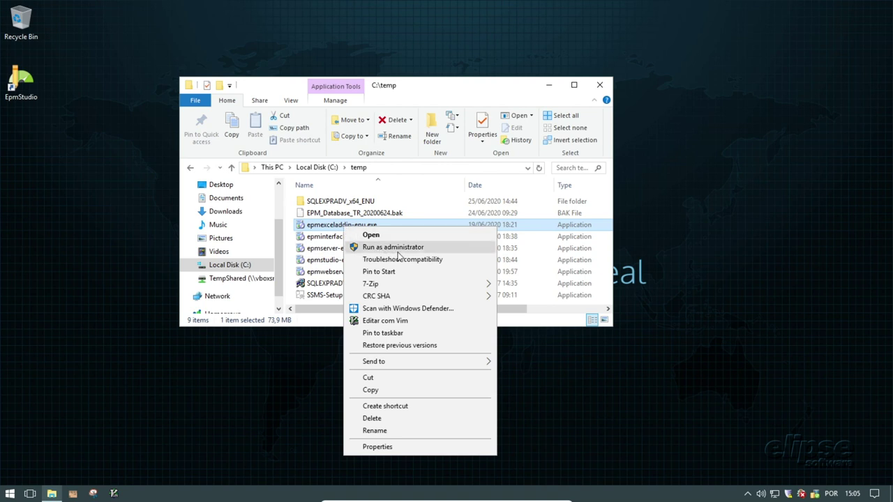
pyautogui.click(397, 251)
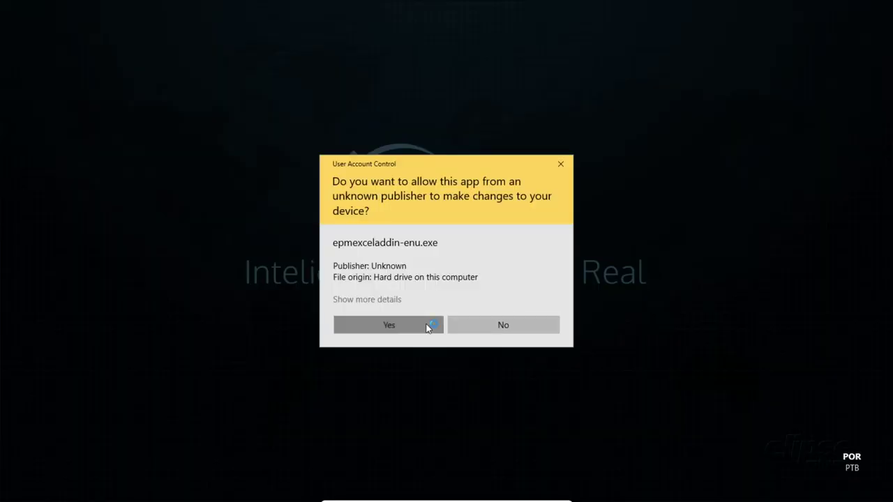
pyautogui.click(426, 325)
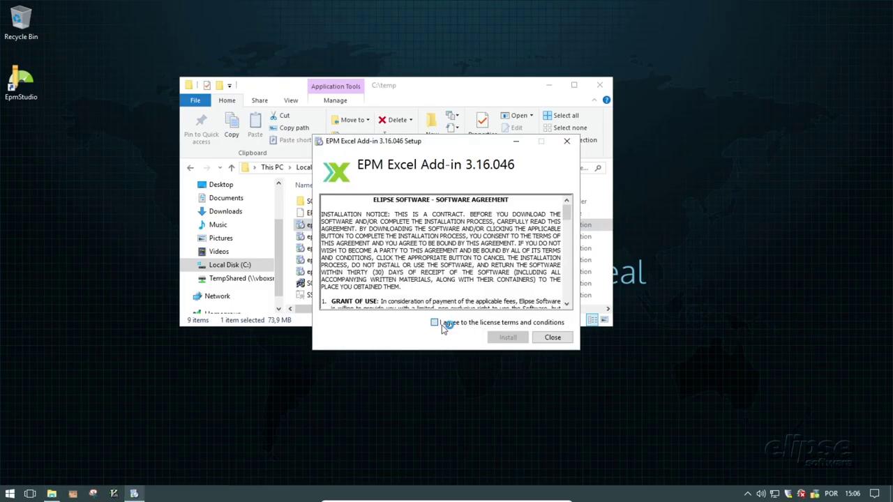
pyautogui.click(434, 323)
pyautogui.click(508, 337)
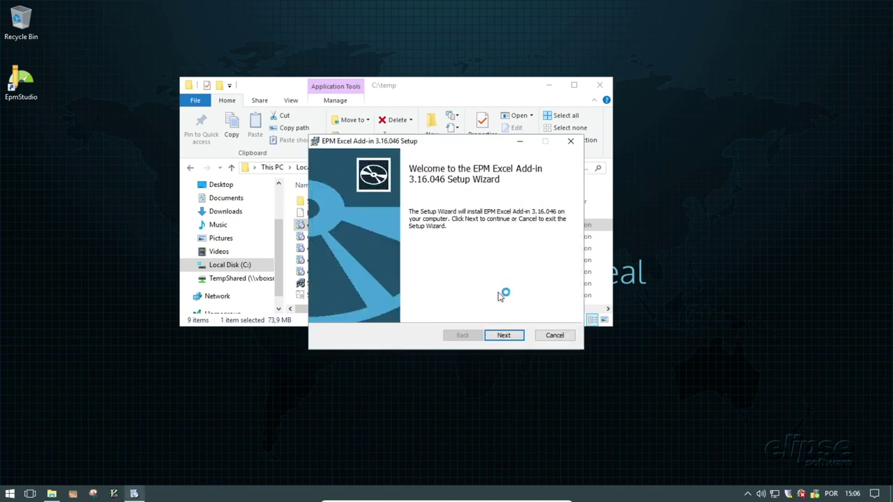
pyautogui.click(520, 339)
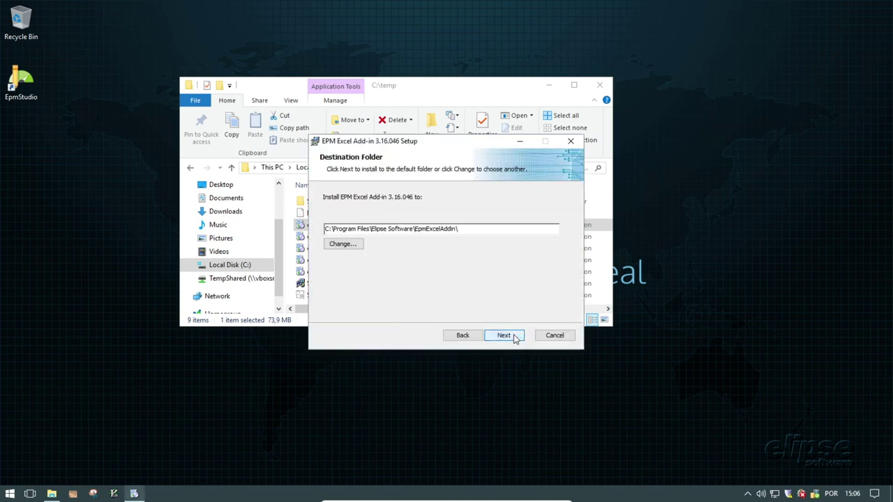
pyautogui.click(514, 338)
pyautogui.click(514, 338)
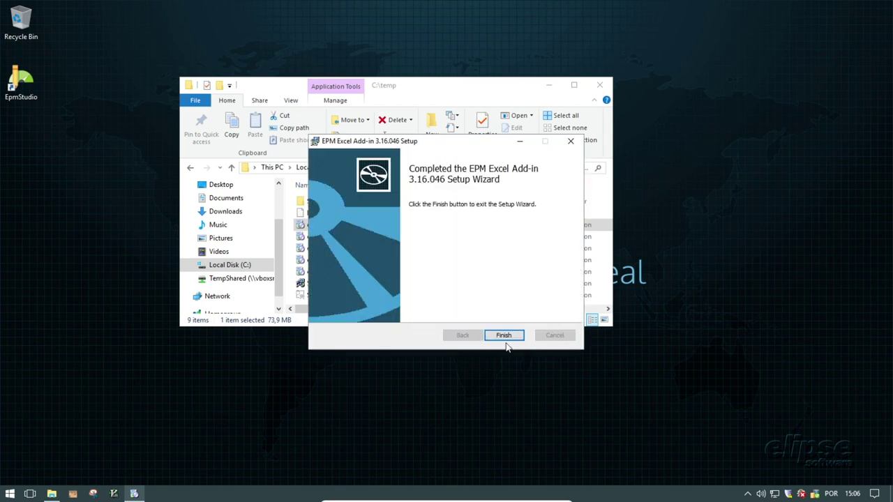
pyautogui.click(503, 335)
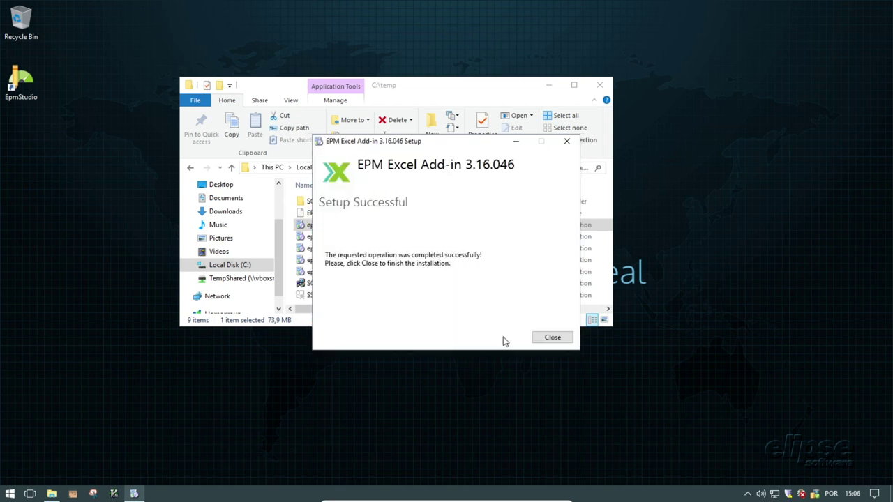
pyautogui.click(552, 342)
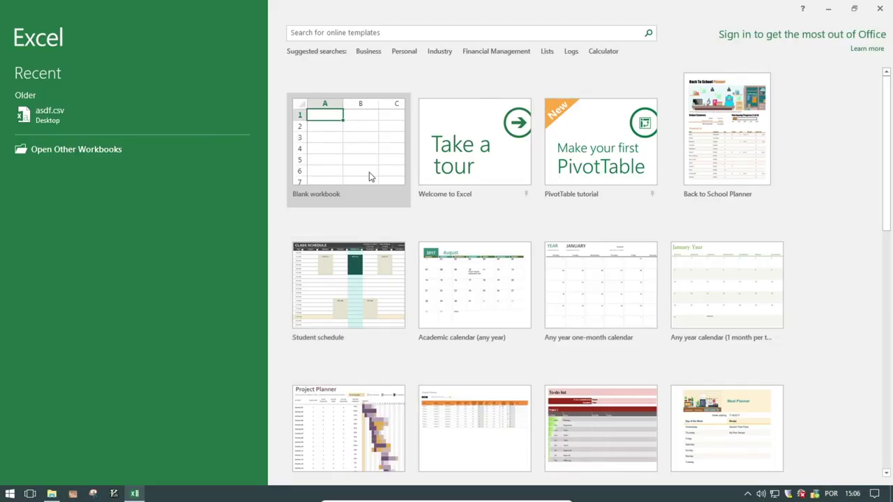
# - Create a blank workbook and view the commands on the EPM tab
pyautogui.click(369, 173)
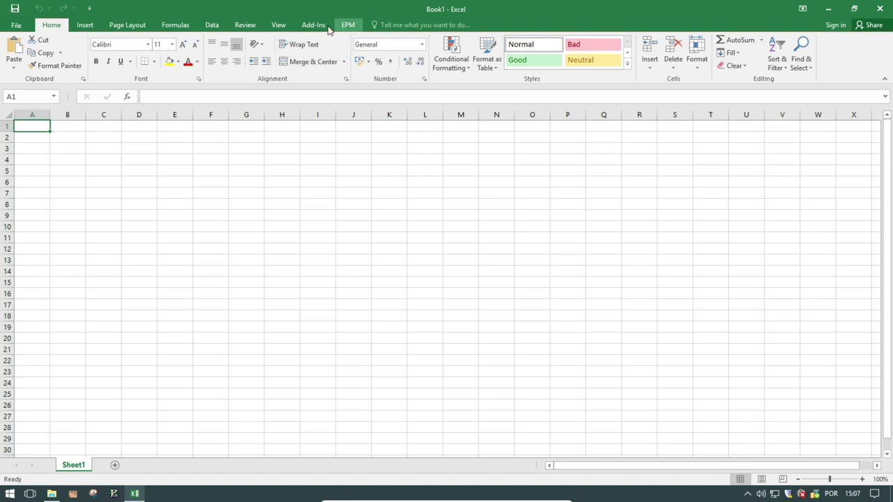
pyautogui.click(348, 25)
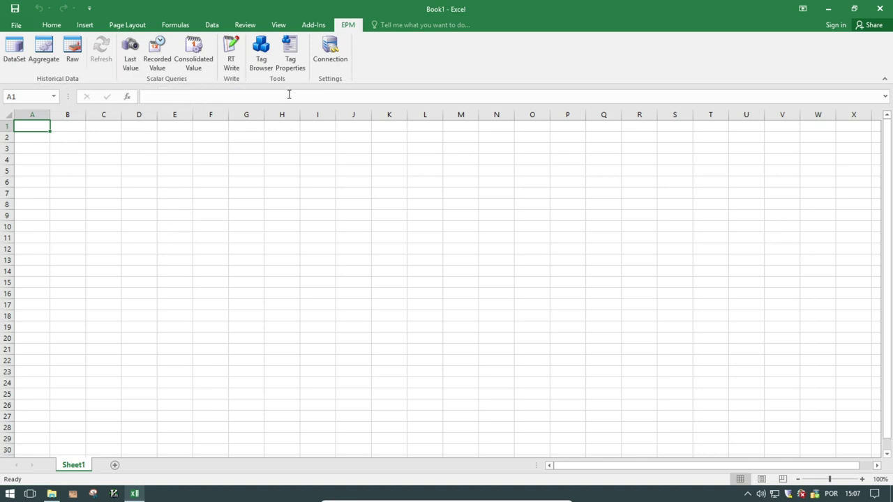
pyautogui.moveTo(178, 170); pyautogui.dragTo(277, 341)
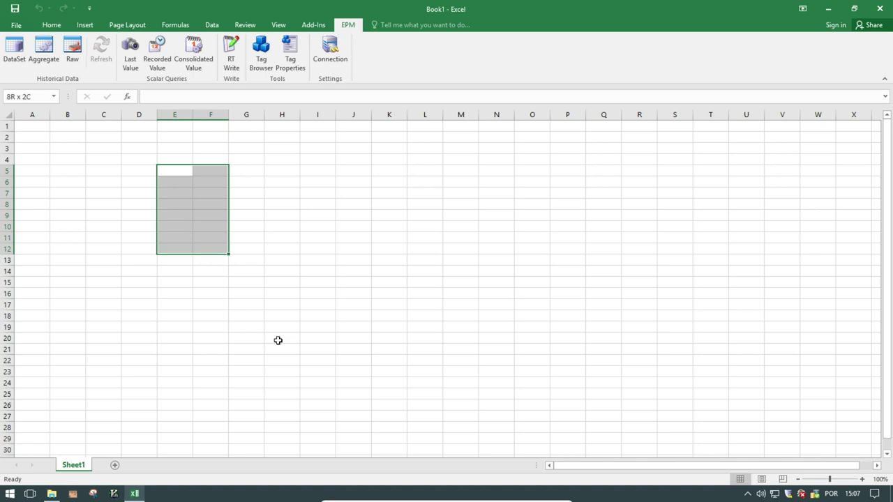
pyautogui.click(348, 284)
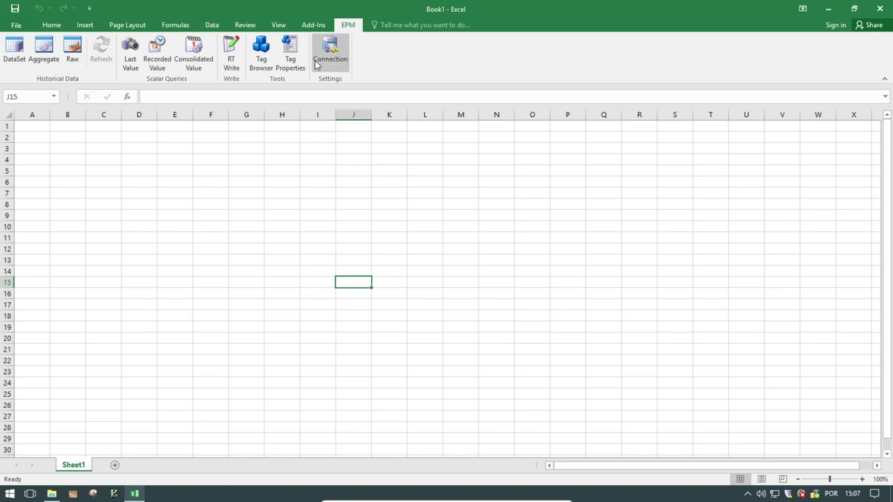
# - Review the EPM menu commands under the Add-Ins tab
pyautogui.click(314, 28)
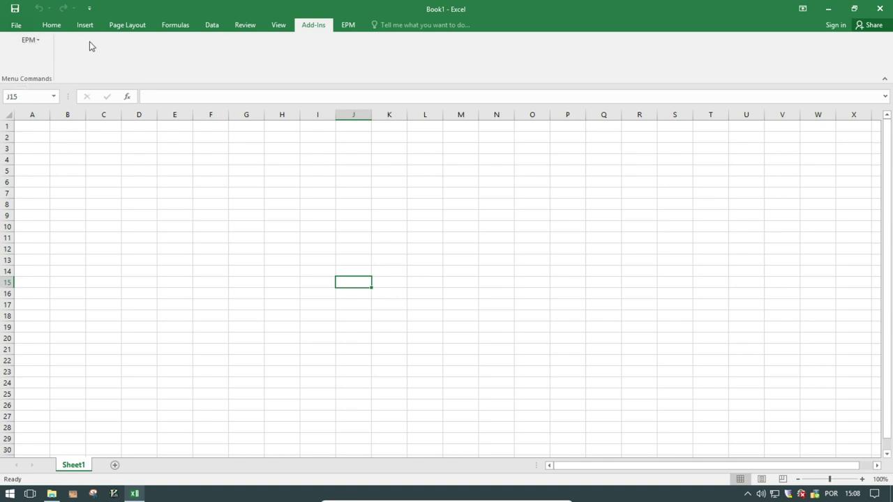
pyautogui.click(39, 41)
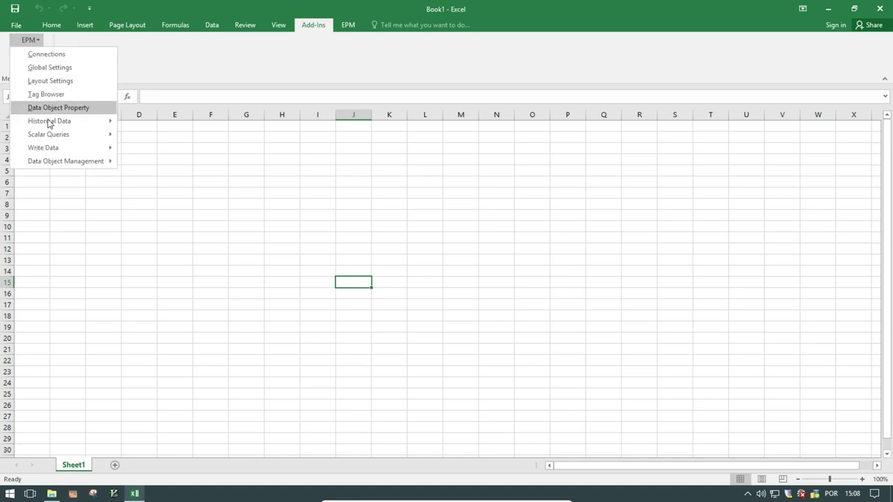
pyautogui.moveTo(66, 133)
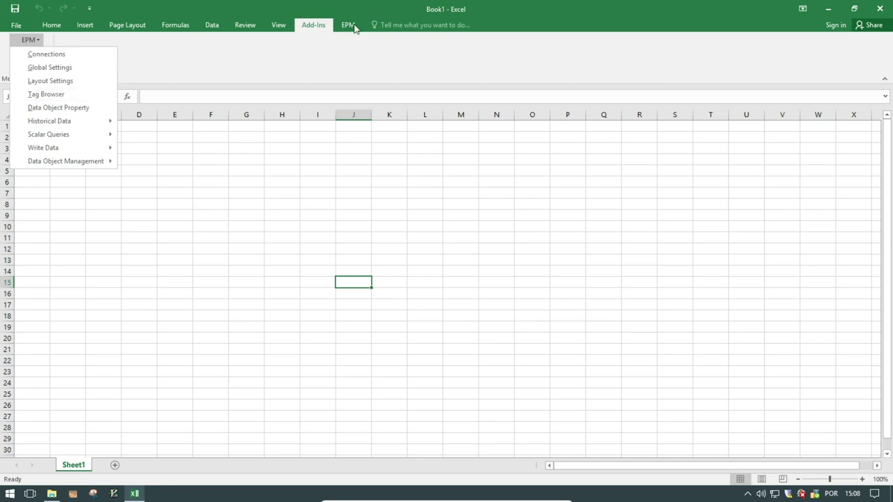
pyautogui.moveTo(103, 142)
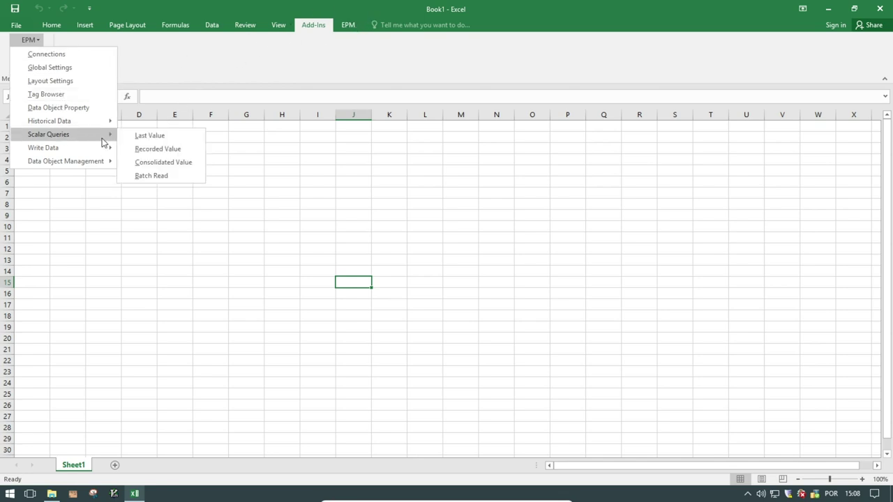
pyautogui.click(377, 74)
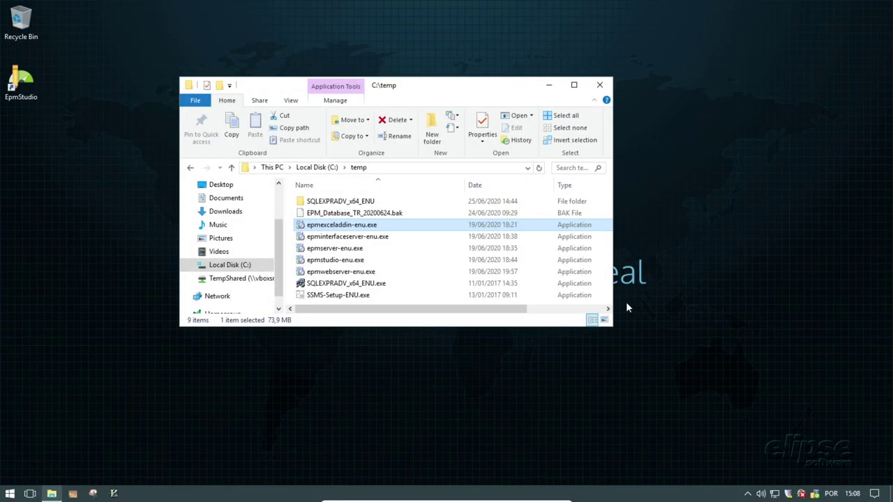
# - Go over the five EPM installers in C:\temp, then leave the folder window for the desktop
pyautogui.click(381, 253)
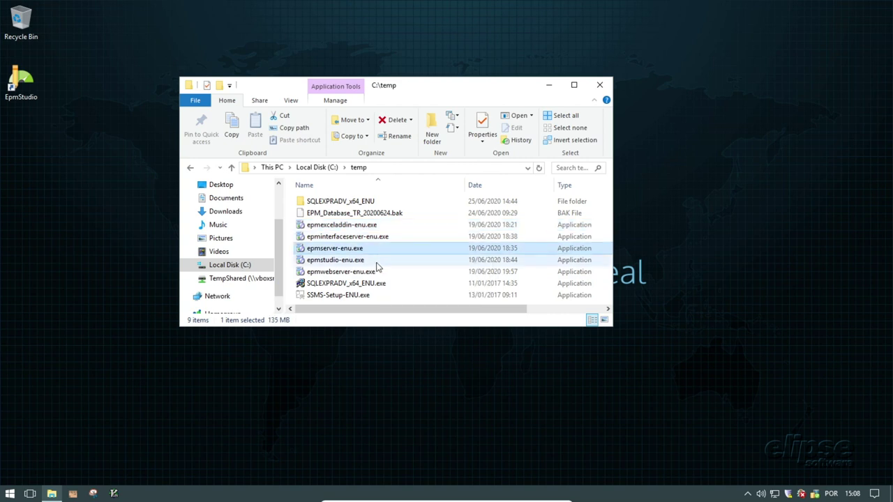
pyautogui.click(380, 263)
pyautogui.click(381, 272)
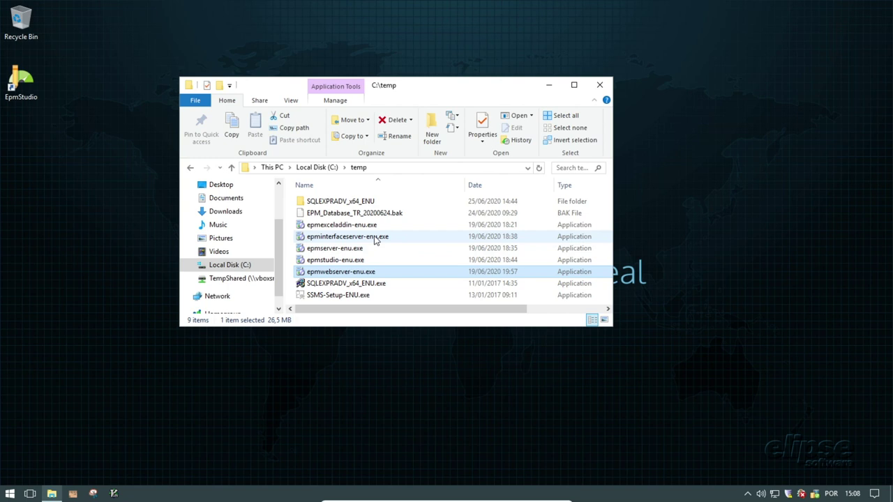
pyautogui.click(375, 240)
pyautogui.click(375, 229)
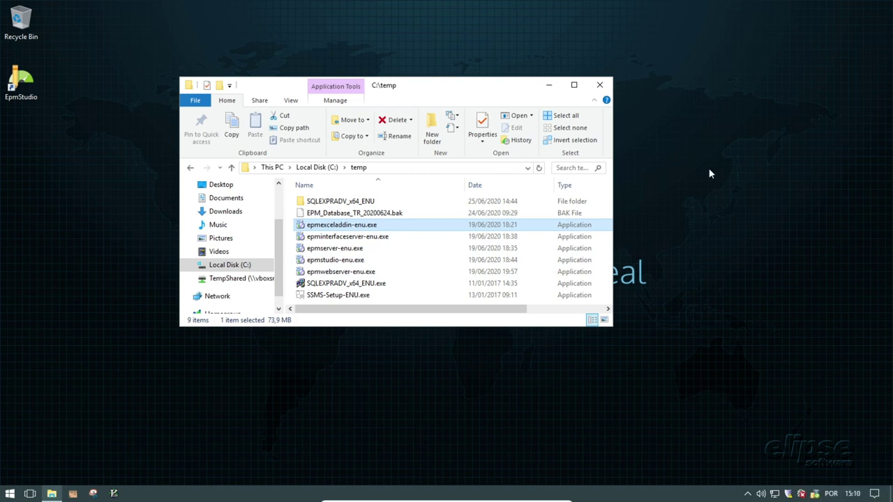
pyautogui.click(711, 174)
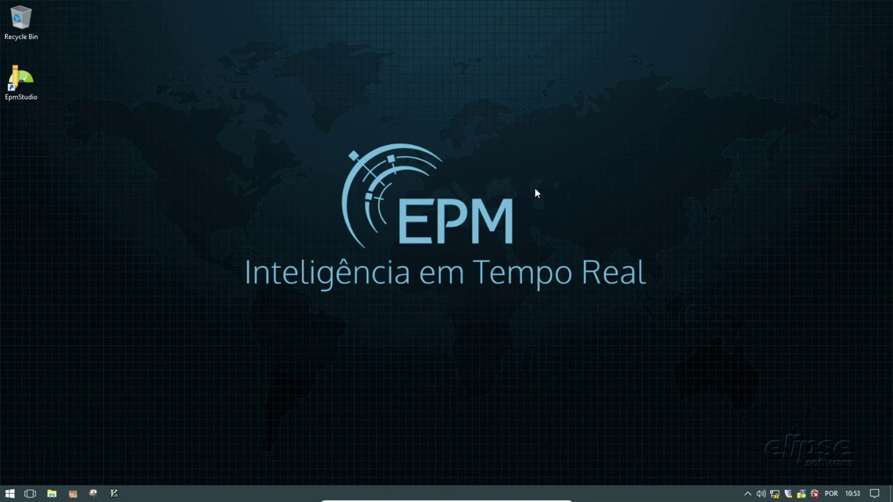
# - Start EpmServer Configuration Wizard from the Start menu's Elipse Software group
pyautogui.click(9, 496)
pyautogui.scroll(-10, 62, 406)
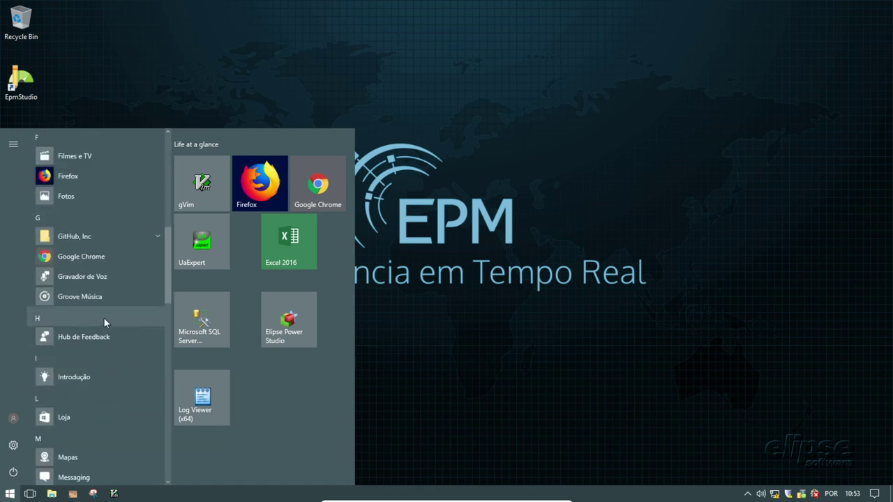
pyautogui.scroll(4, 118, 317)
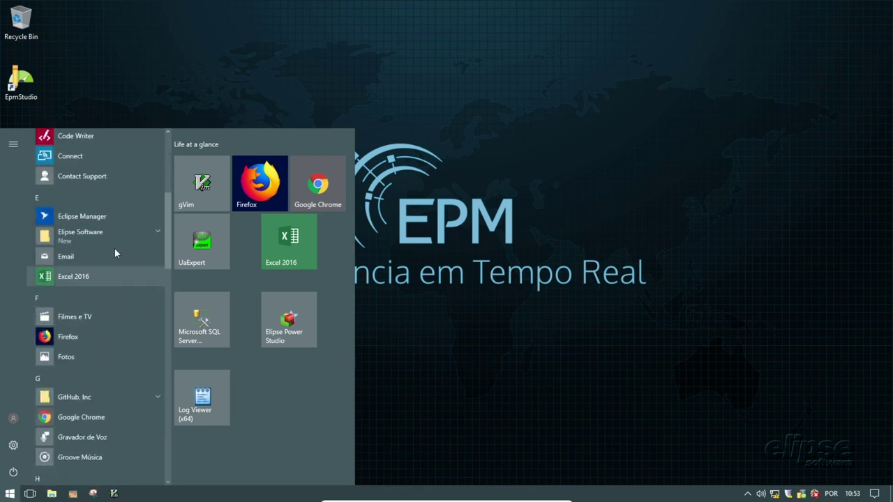
pyautogui.click(158, 233)
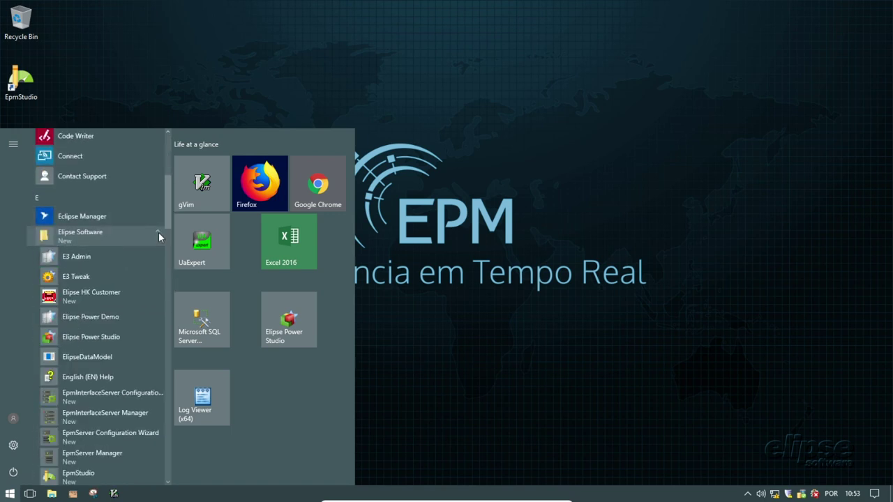
pyautogui.scroll(-1, 154, 254)
pyautogui.scroll(-4, 154, 257)
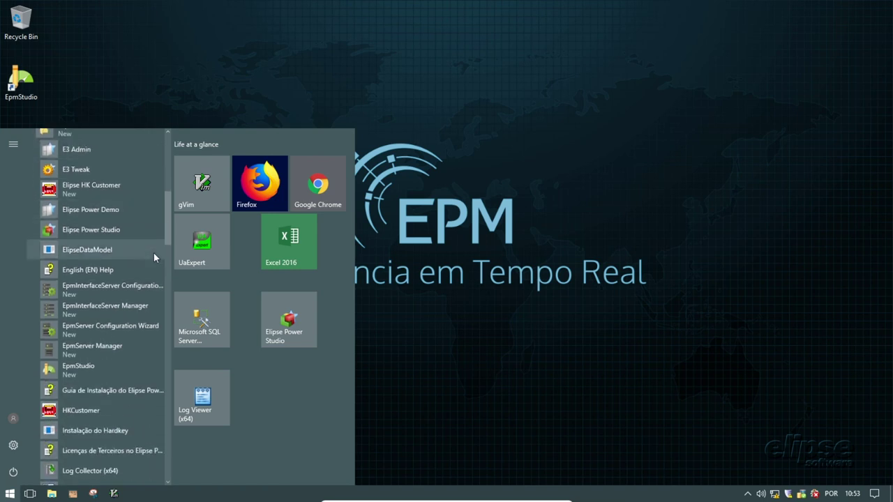
pyautogui.click(135, 330)
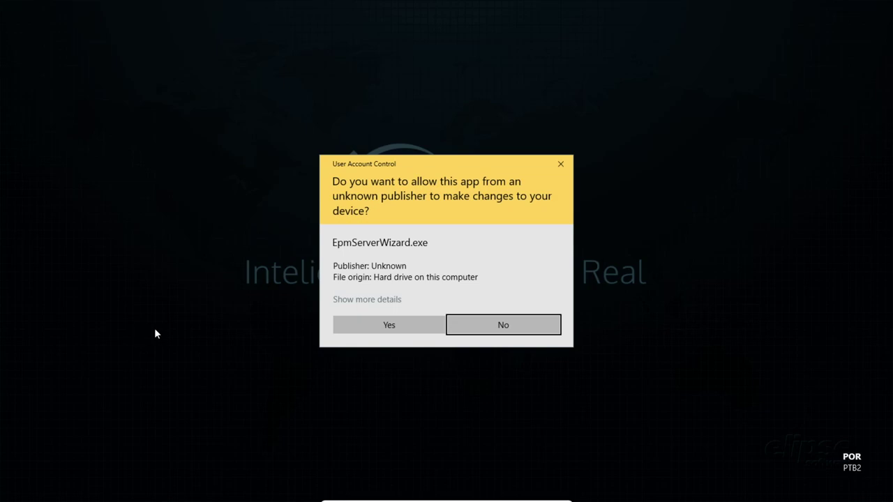
# - Point the wizard at the .\sqlexpress instance with the sa login and its password
pyautogui.click(377, 327)
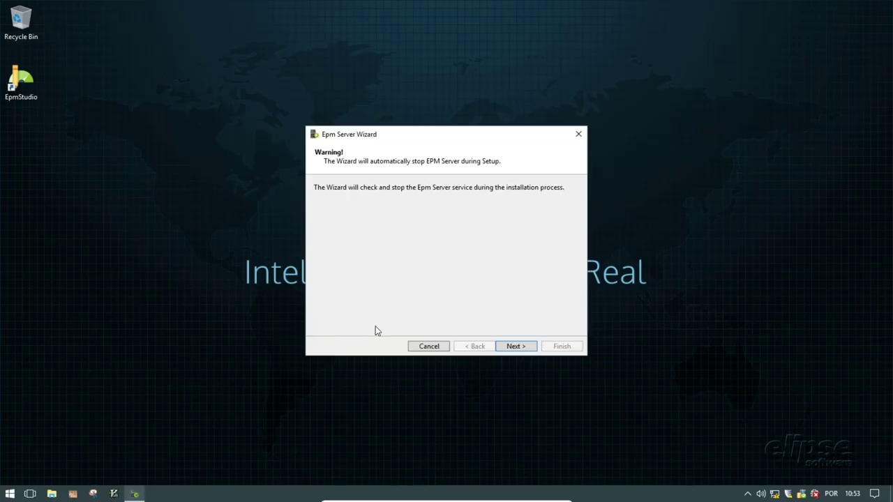
pyautogui.click(524, 347)
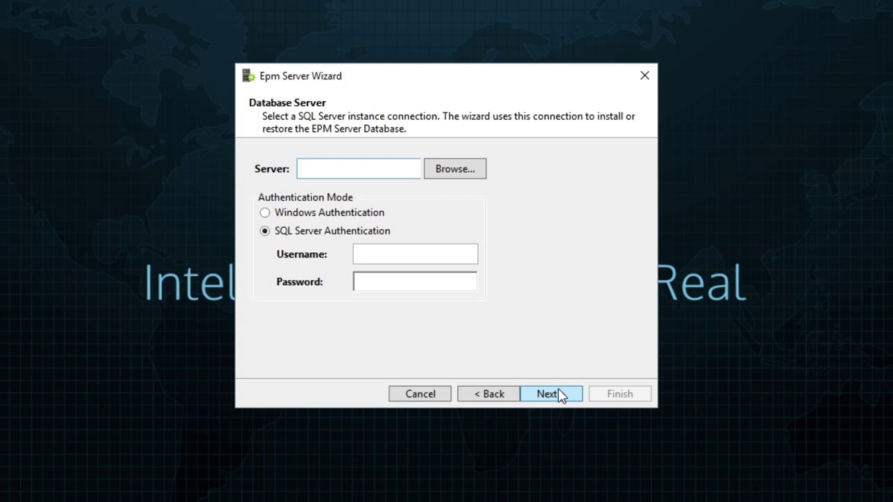
pyautogui.write('.\\sqlexpress')
pyautogui.click(380, 254)
pyautogui.click(380, 254)
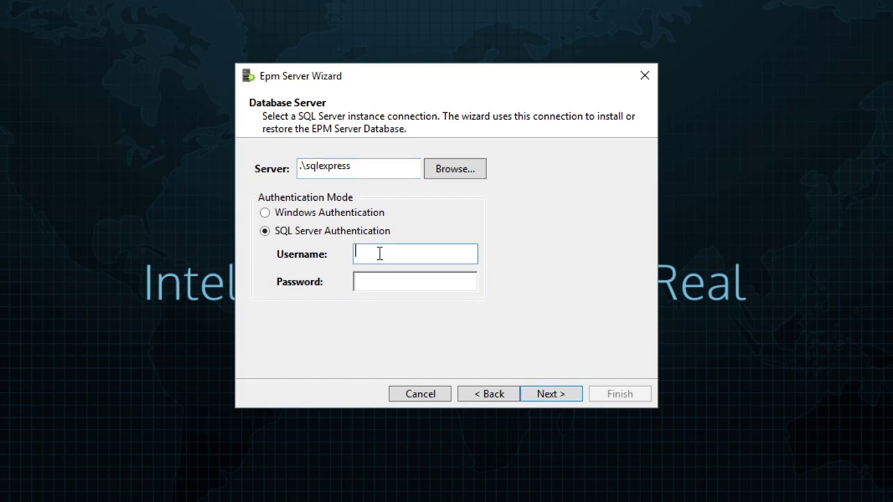
pyautogui.write('sa')
pyautogui.click(415, 282)
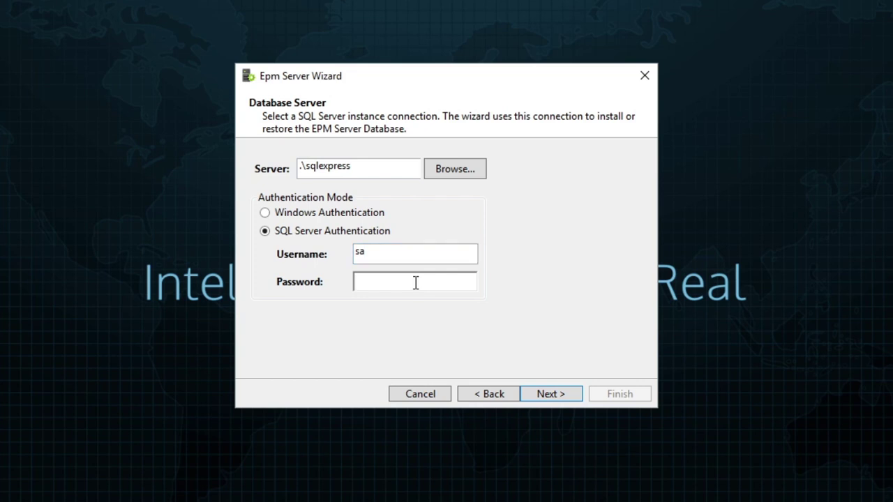
pyautogui.write('password')
# - Test the connection, enable CLR and confirm restarting SQL Server
pyautogui.click(544, 394)
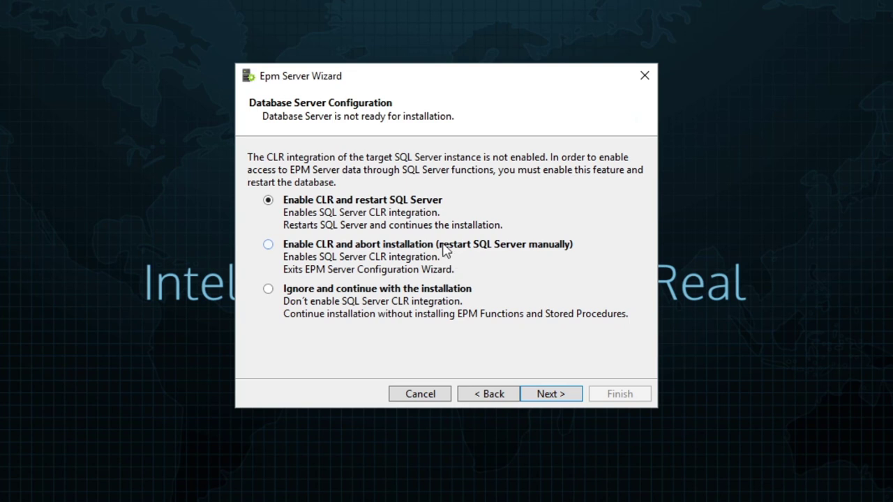
pyautogui.click(564, 395)
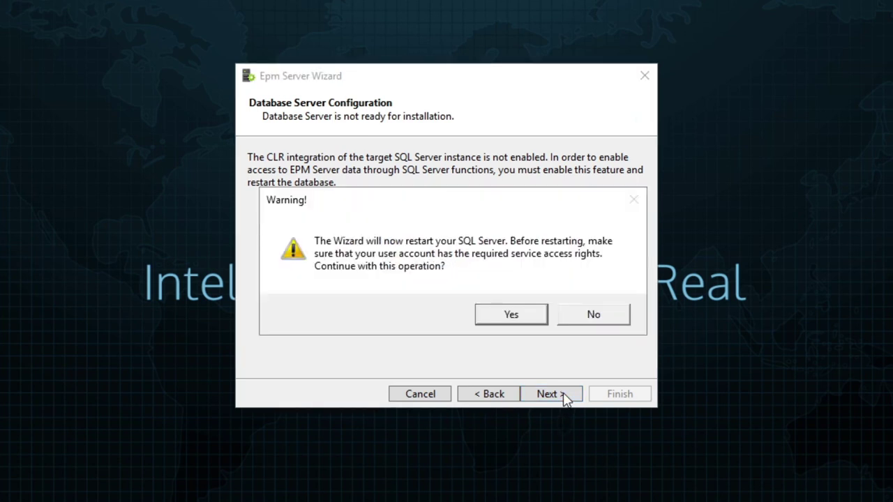
pyautogui.click(524, 319)
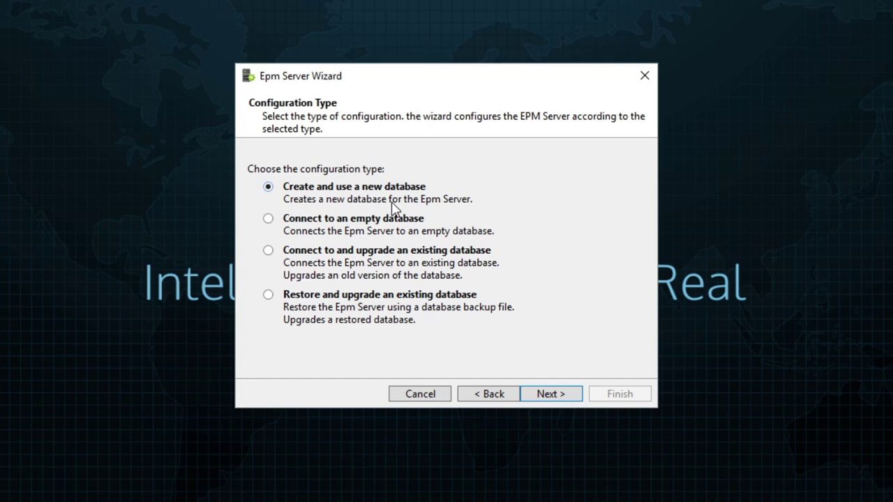
# - Choose 'Restore and upgrade an existing database' and name the database EPM_Database_TR
pyautogui.click(304, 223)
pyautogui.click(293, 263)
pyautogui.click(288, 303)
pyautogui.click(567, 398)
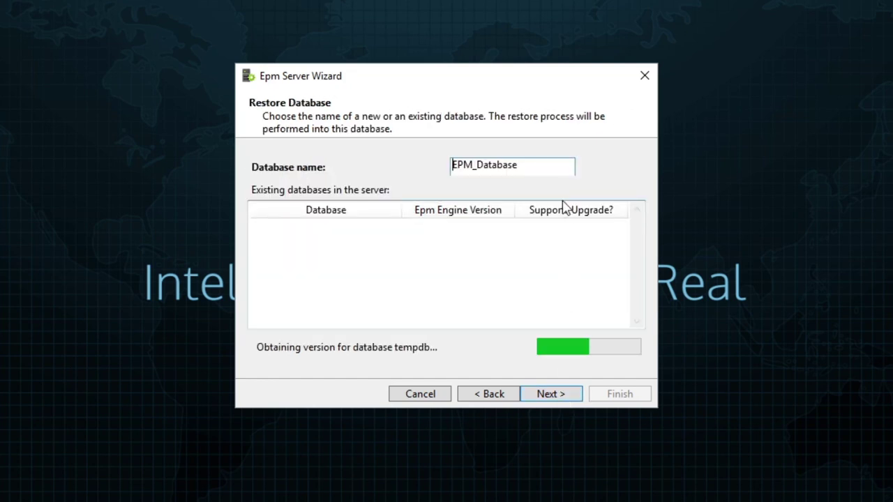
pyautogui.click(552, 164)
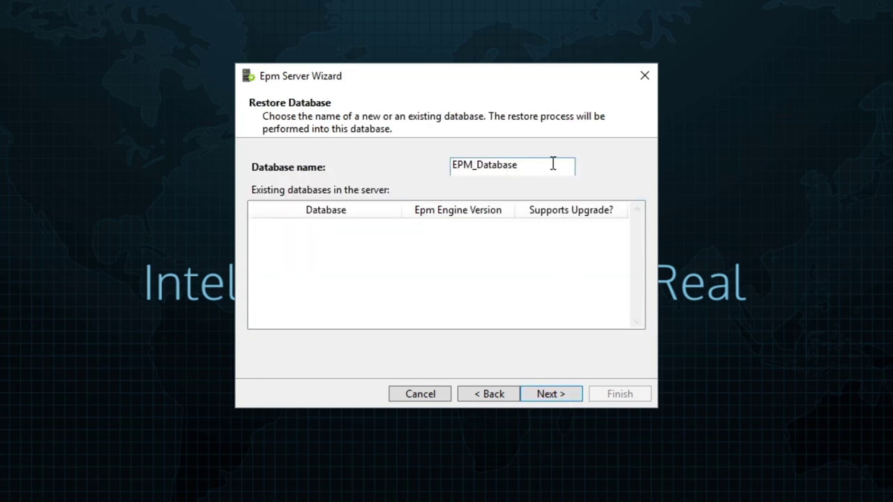
pyautogui.write('_TR')
# - Load the backup file C:\temp\EPM_Database_TR_20200624.bak
pyautogui.click(551, 395)
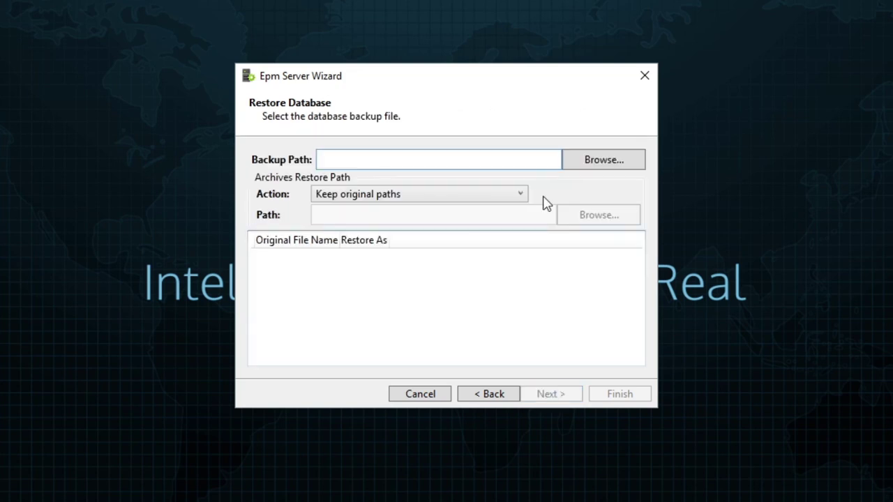
pyautogui.click(604, 159)
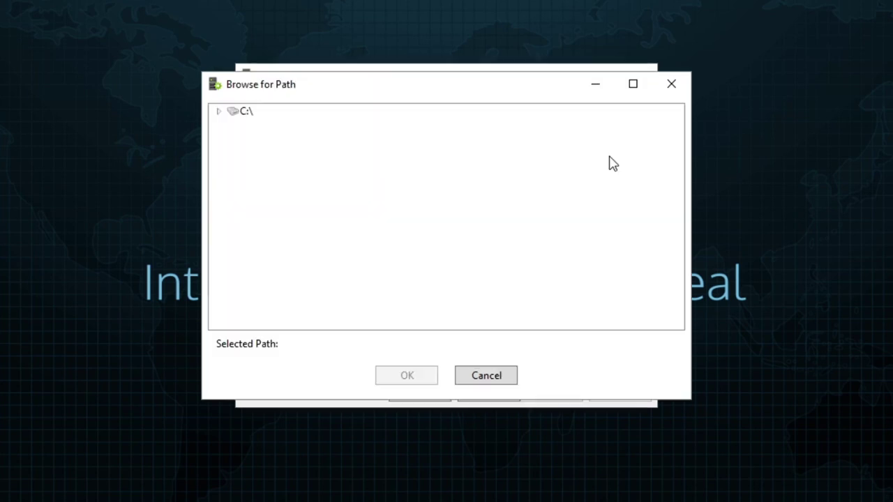
pyautogui.click(217, 113)
pyautogui.scroll(-3, 349, 245)
pyautogui.doubleClick(265, 293)
pyautogui.scroll(-1, 379, 304)
pyautogui.click(382, 300)
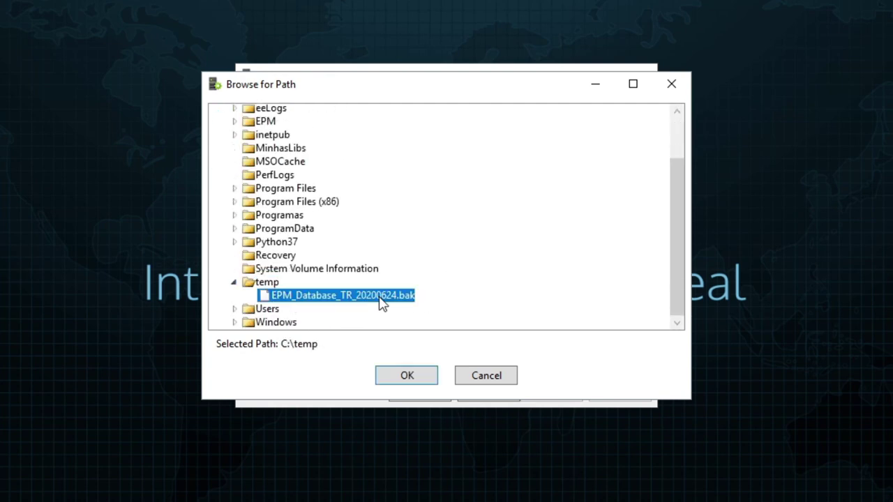
pyautogui.click(411, 381)
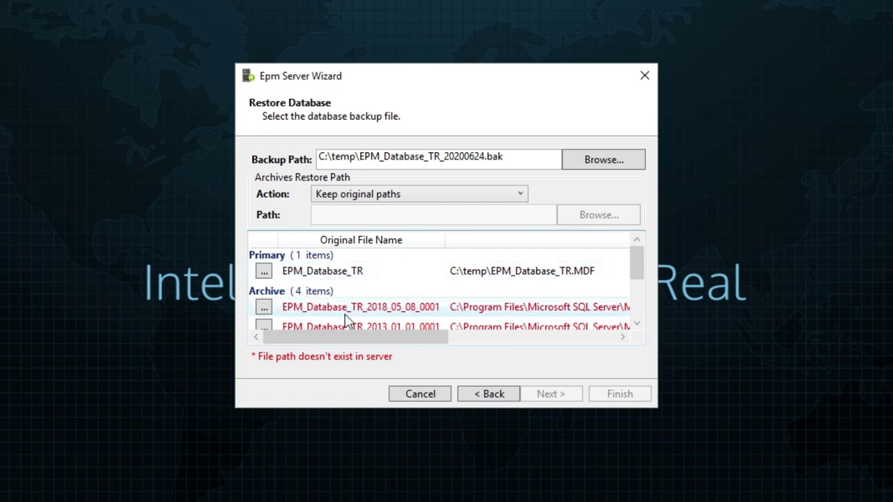
# - Set 'Use specified path for all archives' and check the log file's restore location
pyautogui.scroll(-2, 346, 321)
pyautogui.scroll(2, 345, 321)
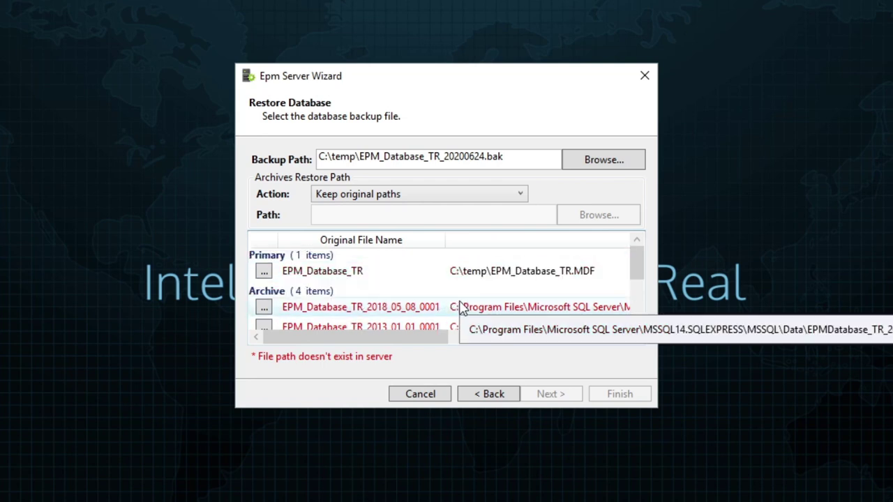
pyautogui.click(520, 195)
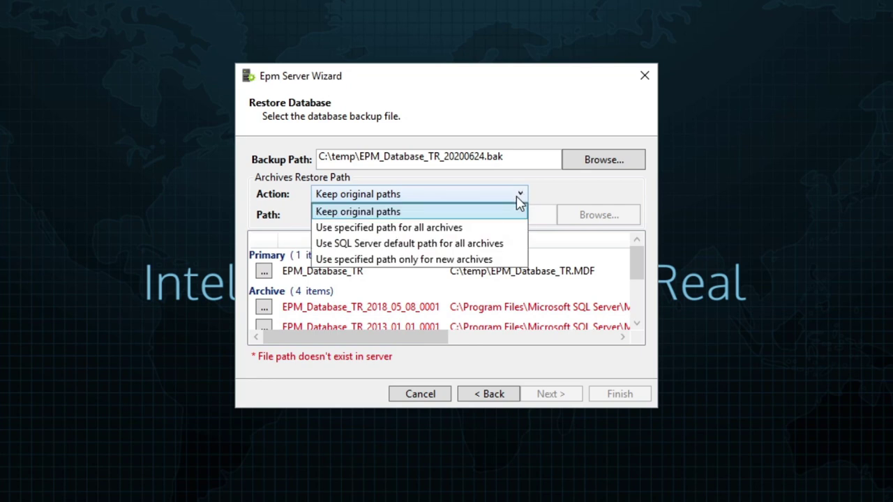
pyautogui.press('Escape')
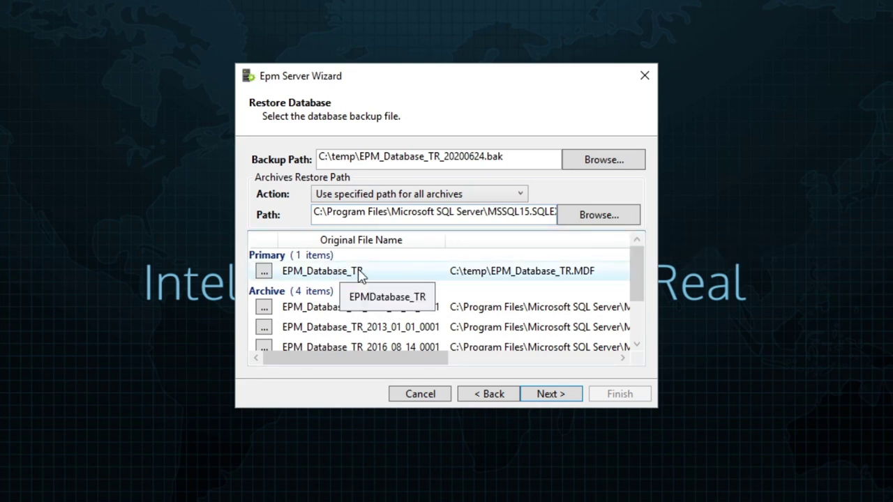
pyautogui.scroll(-2, 385, 310)
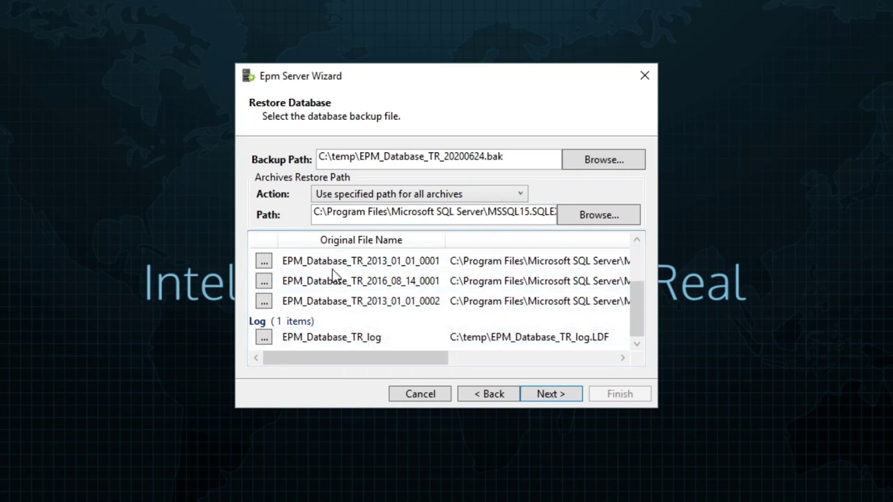
pyautogui.click(264, 339)
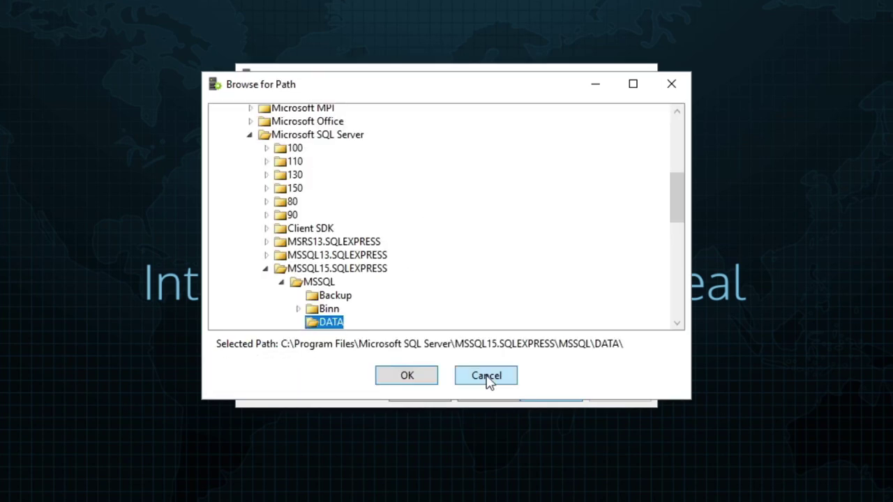
pyautogui.click(486, 377)
pyautogui.scroll(5, 452, 314)
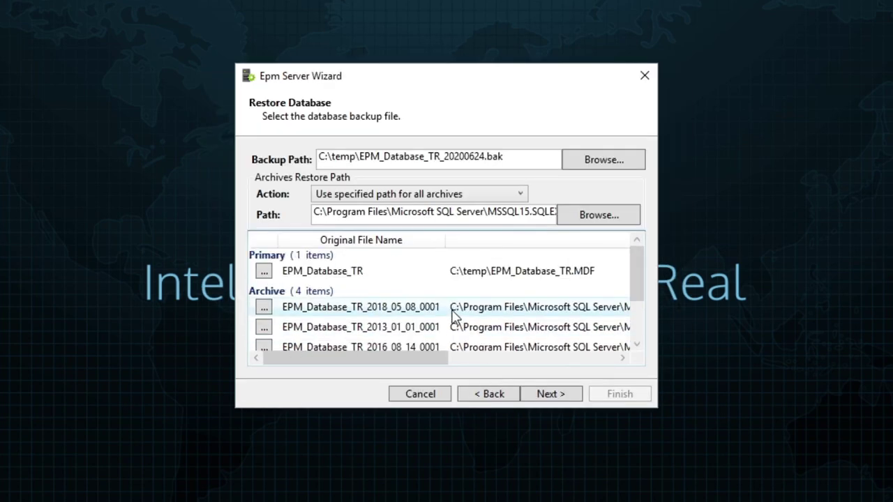
# - Run the restore and server configuration through to the Administrator Confirmation page
pyautogui.click(549, 395)
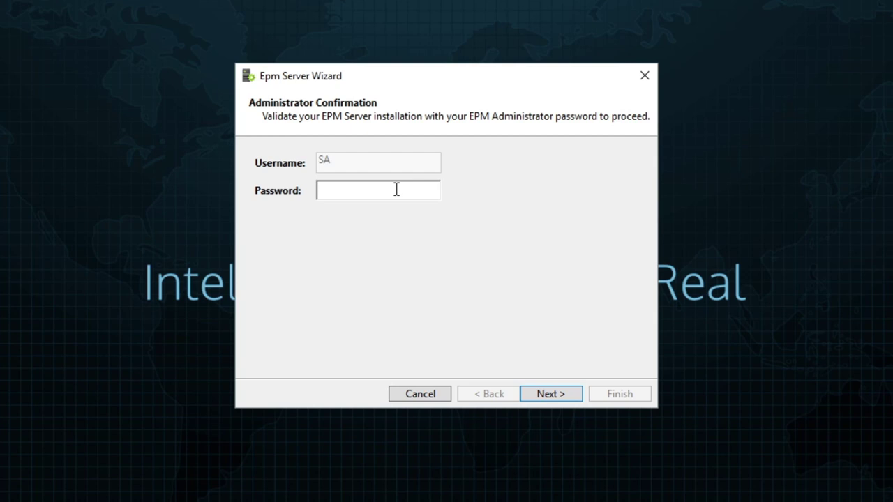
# - Enter and validate the administrator password, discarding a scratch Notepad note along the way
pyautogui.write('•••••')
pyautogui.click(11, 319)
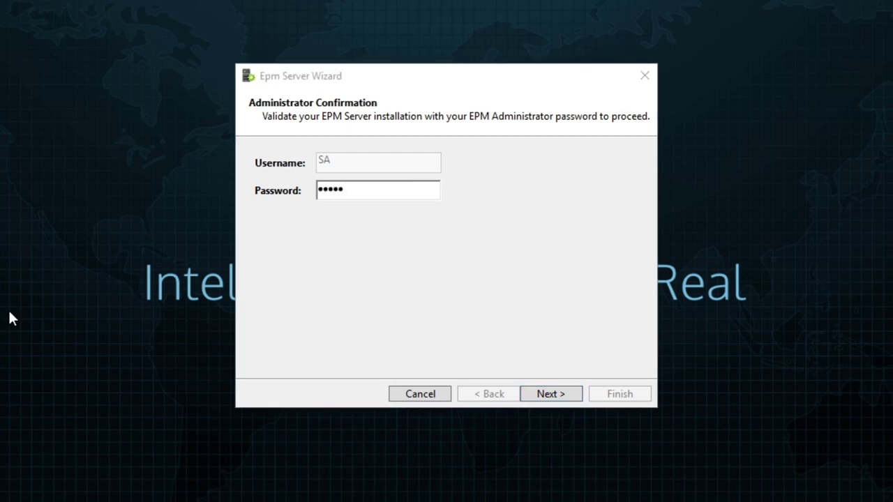
pyautogui.press('super+r')
pyautogui.write('notepad')
pyautogui.press('Return')
pyautogui.write('admin')
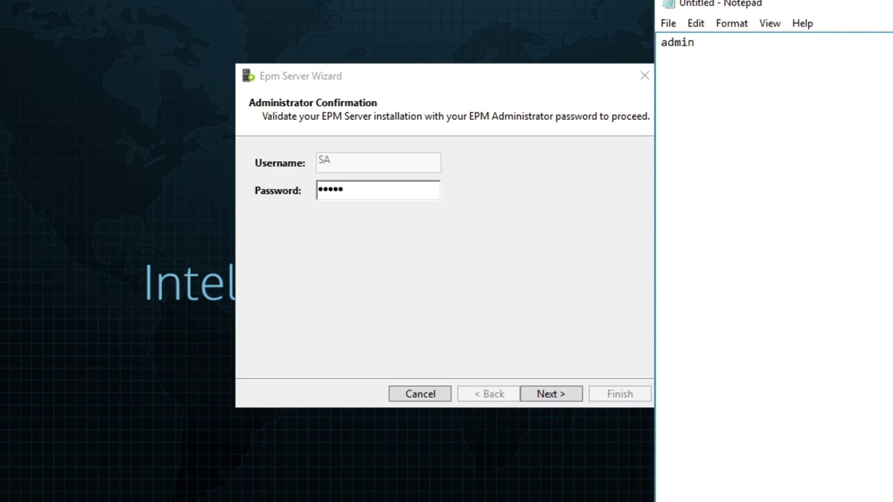
pyautogui.hotkey('alt', 'F4')
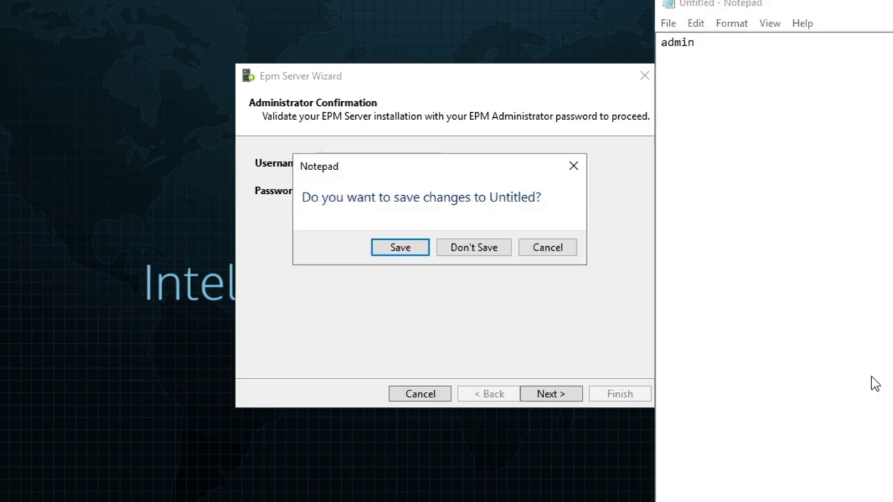
pyautogui.click(472, 250)
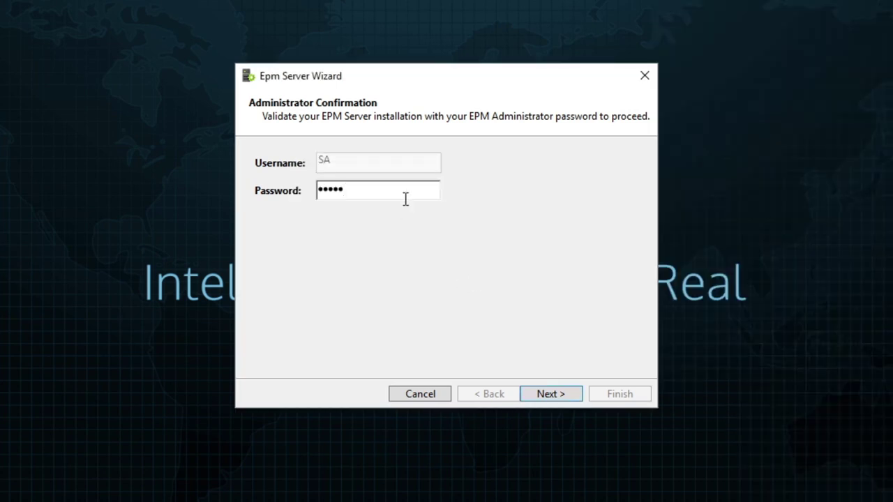
pyautogui.click(568, 401)
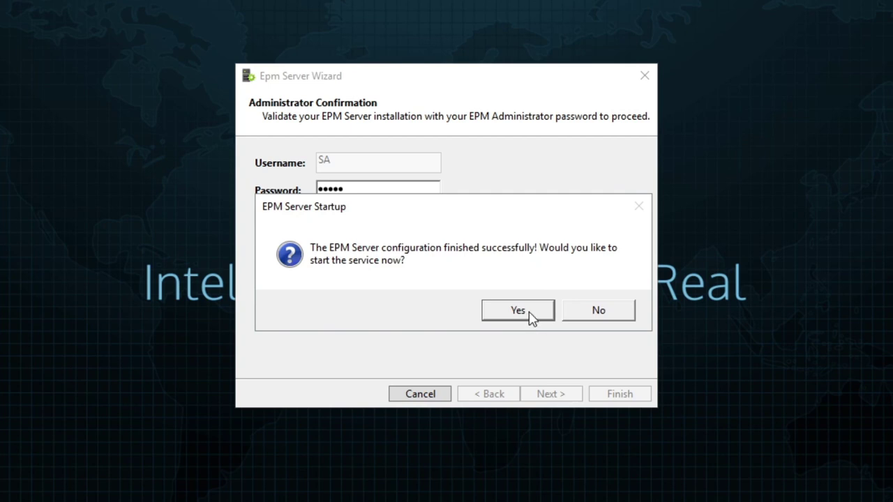
# - Start the EPM Server service, finish the configuration wizard, and bring up the Run box
pyautogui.click(528, 314)
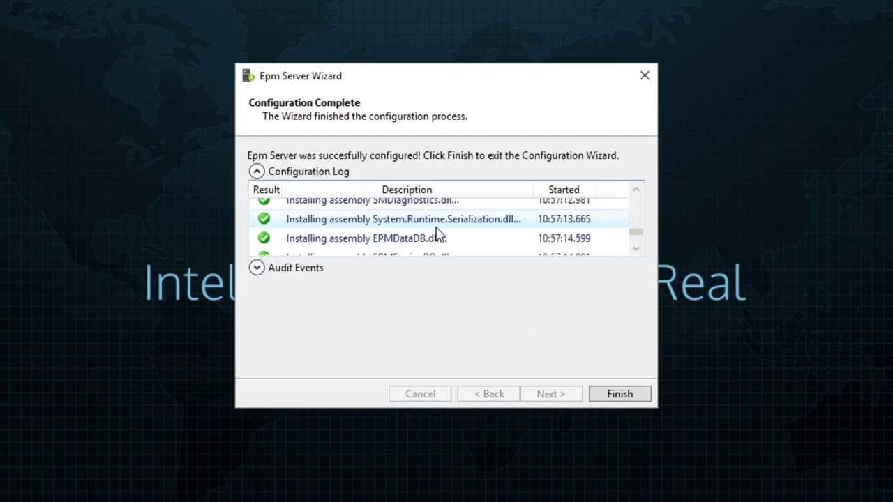
pyautogui.click(619, 396)
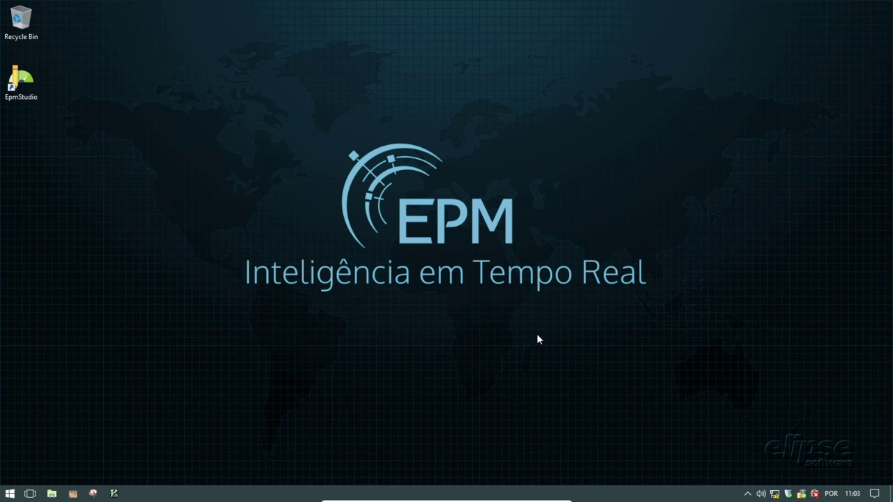
pyautogui.press('super+r')
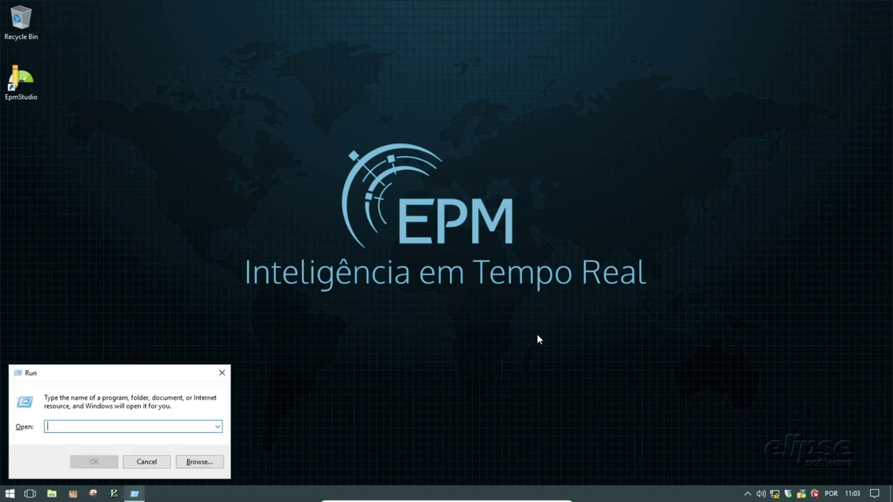
# - Launch services.msc, stretch the Services window to full height, and search Start for 'servi'
pyautogui.write('services.ms')
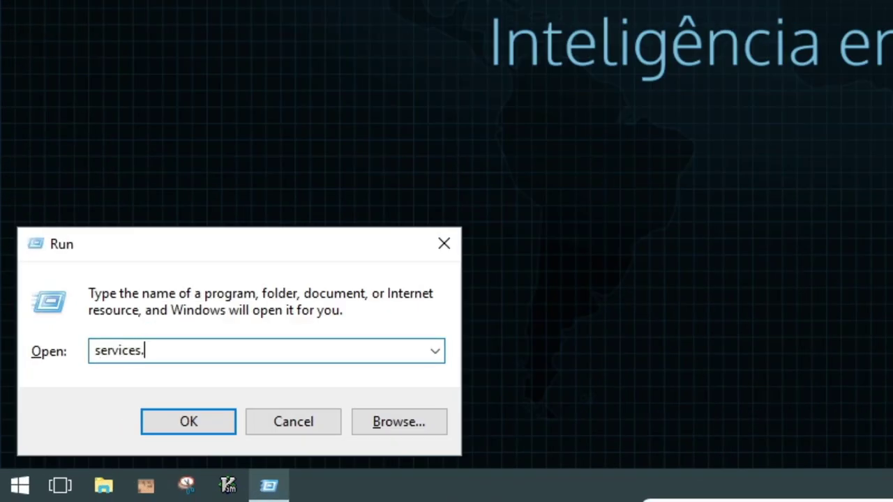
pyautogui.write('c')
pyautogui.press('Return')
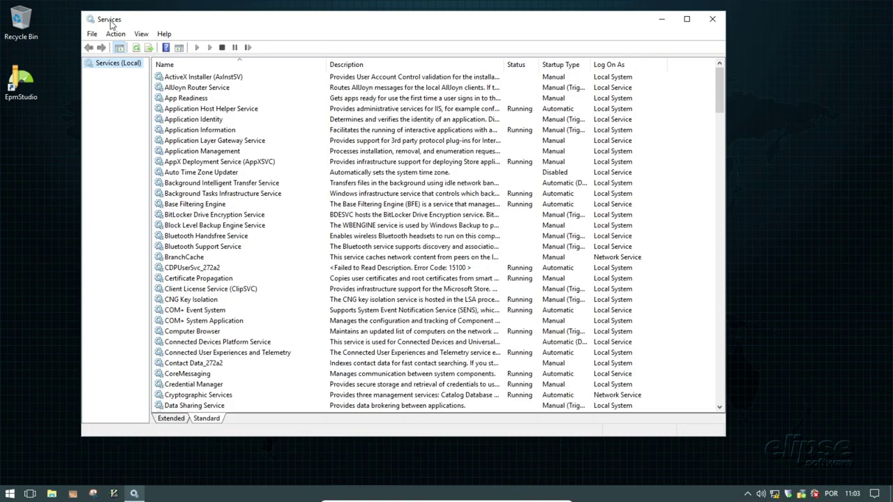
pyautogui.moveTo(342, 26); pyautogui.dragTo(385, 27)
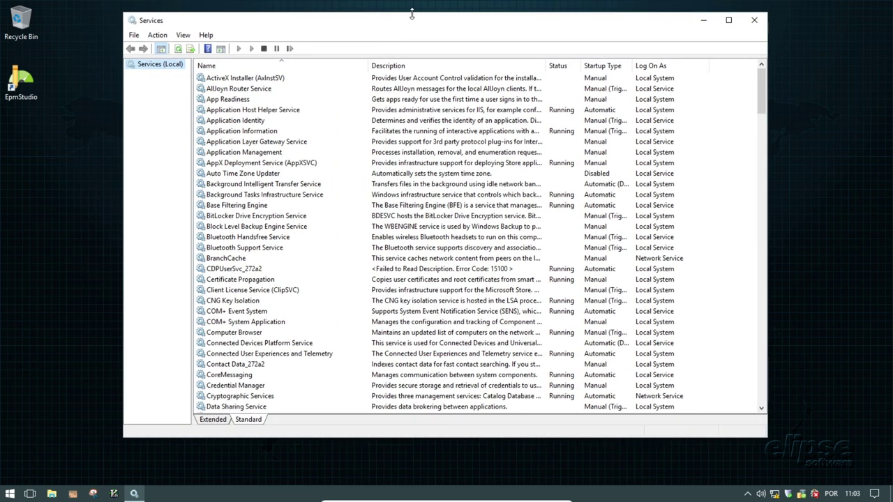
pyautogui.doubleClick(413, 12)
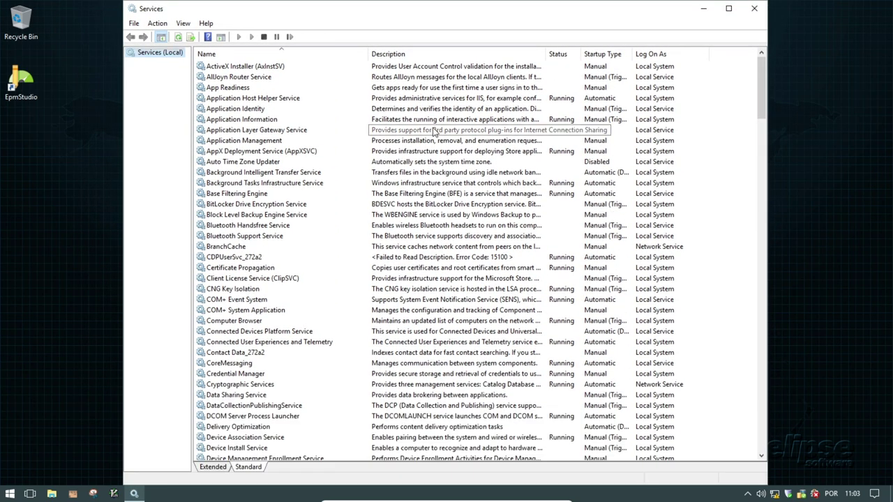
pyautogui.press('super')
pyautogui.write('servi')
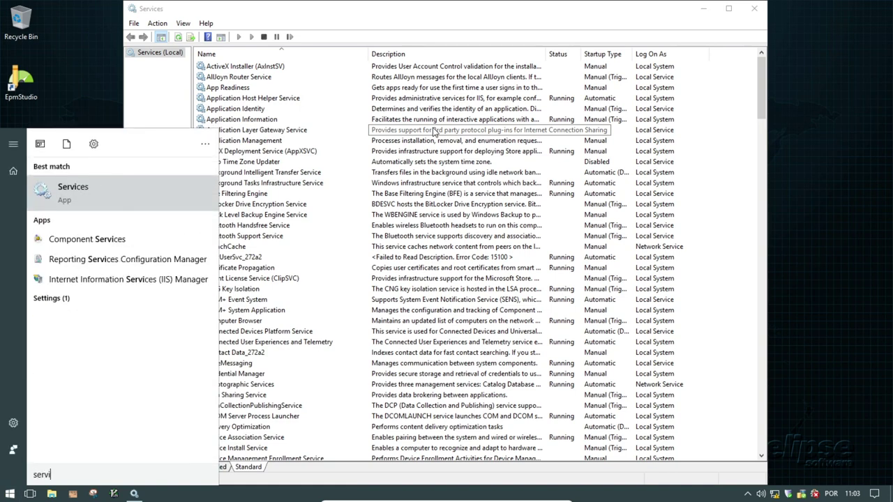
# - Scroll the services list down to EPM Server 3.16.046 and select it
pyautogui.click(96, 197)
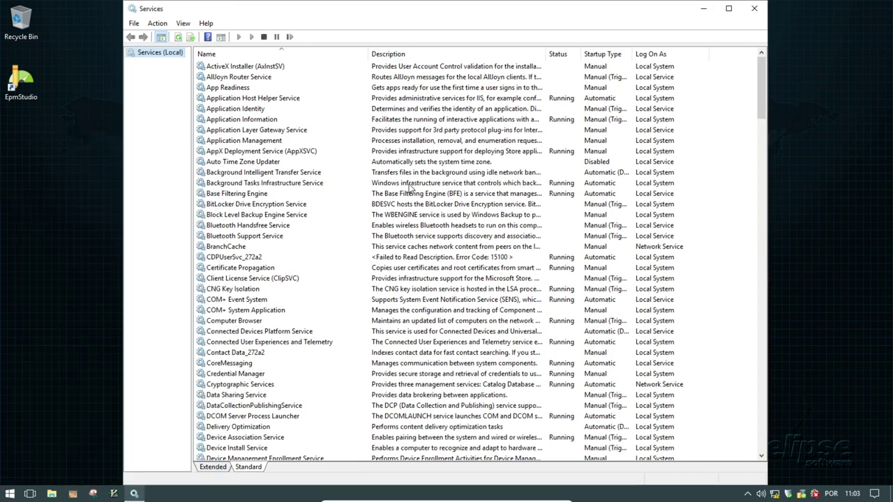
pyautogui.click(243, 101)
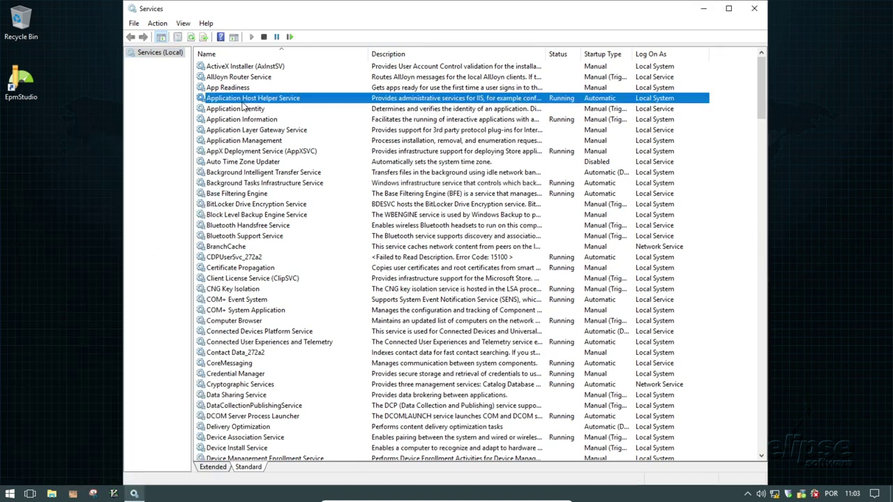
pyautogui.scroll(-5, 260, 165)
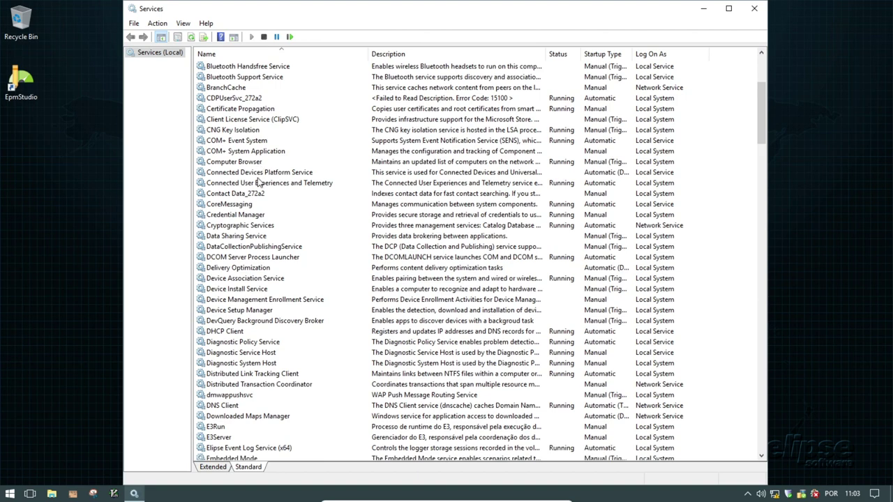
pyautogui.scroll(-2, 265, 219)
pyautogui.scroll(-2, 265, 219)
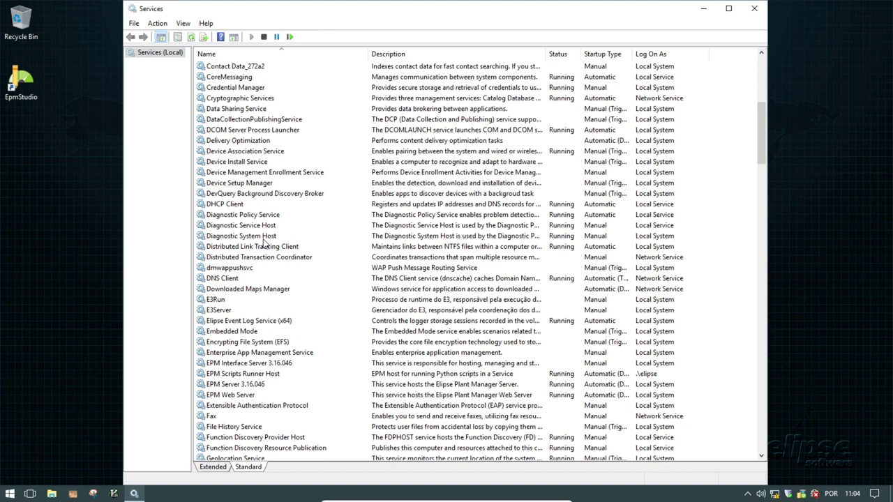
pyautogui.scroll(-1, 265, 243)
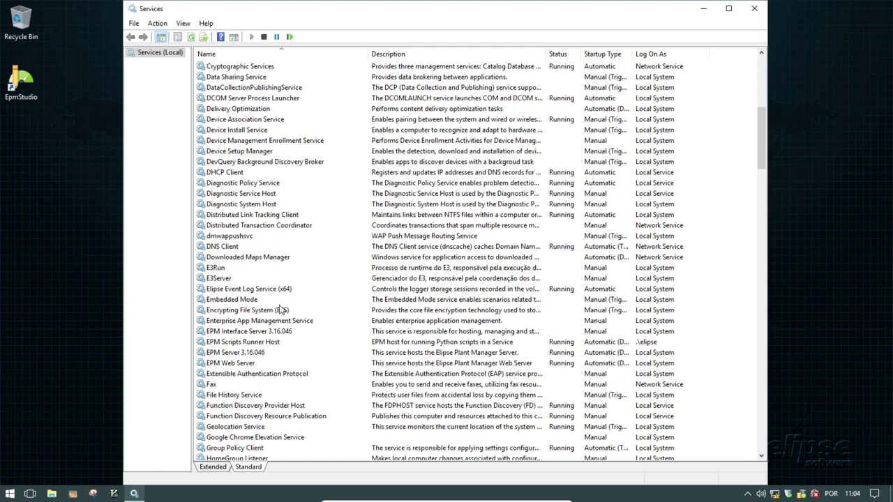
pyautogui.scroll(-1, 281, 310)
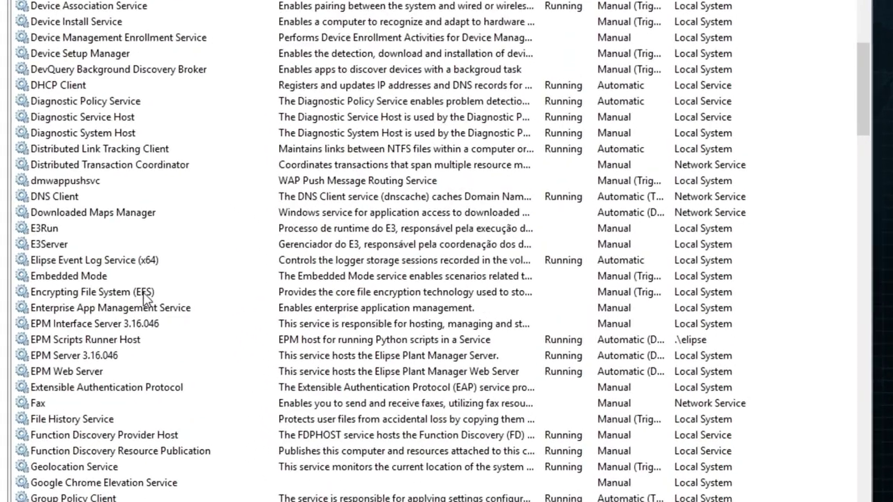
pyautogui.click(131, 357)
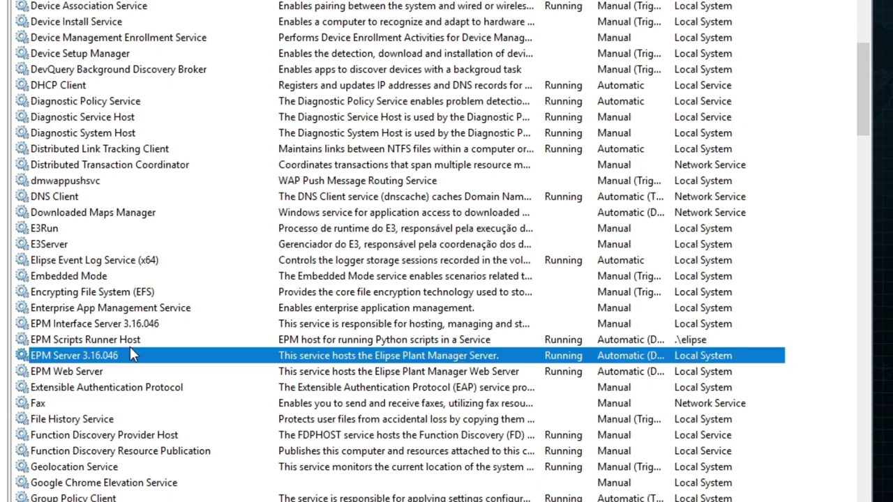
pyautogui.scroll(-3, 160, 275)
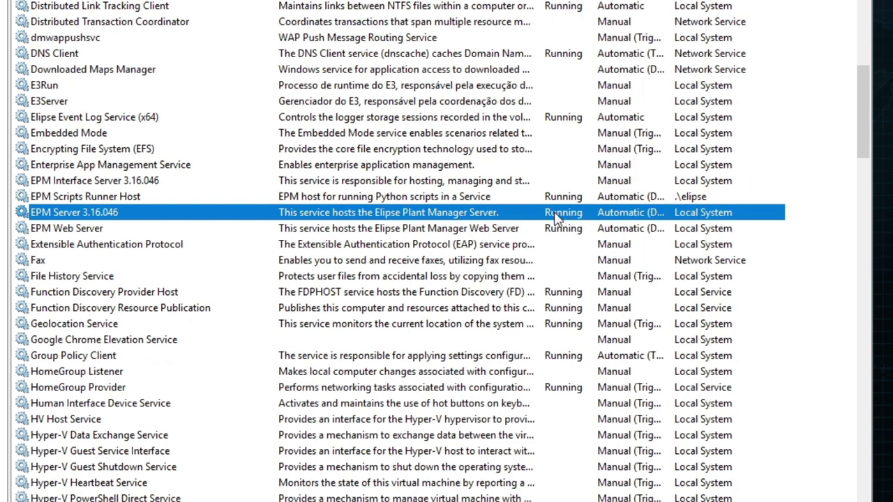
# - Check the EPM Server service's startup type in Properties and cancel without changes
pyautogui.rightClick(556, 215)
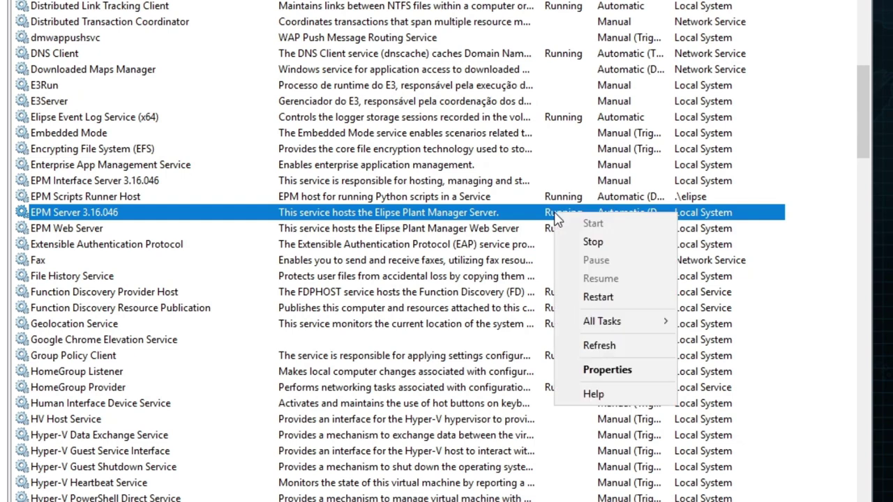
pyautogui.click(610, 370)
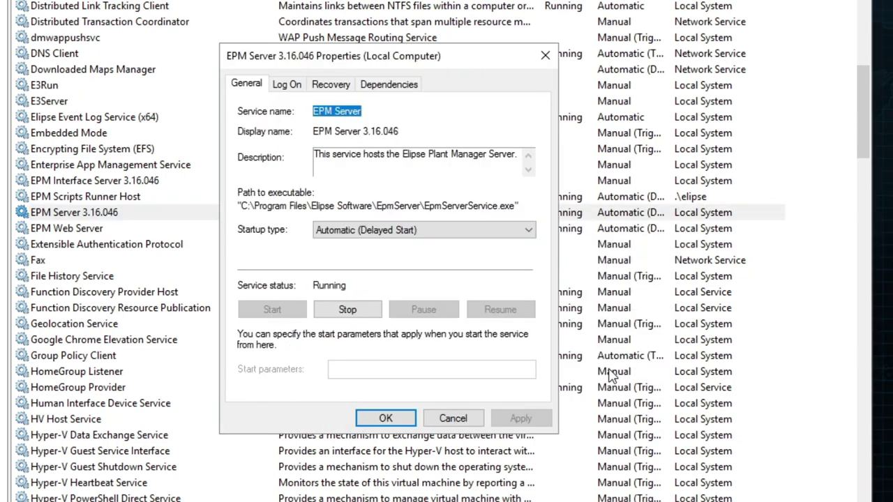
pyautogui.click(487, 230)
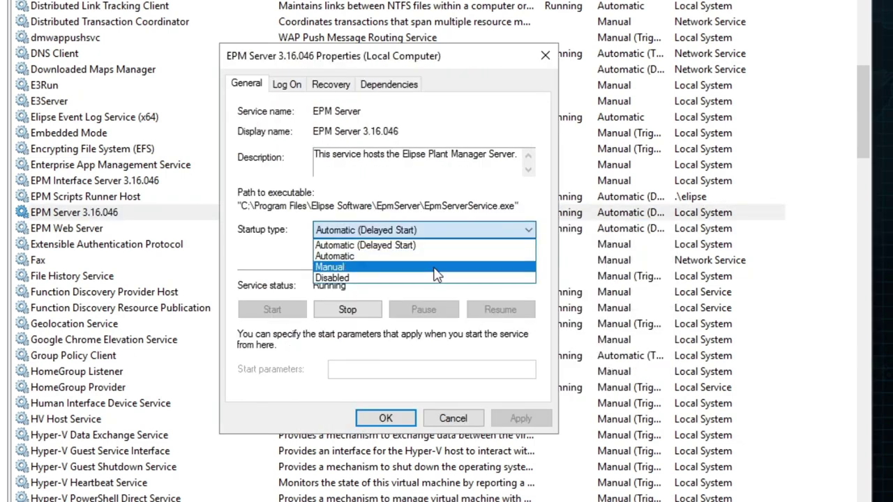
pyautogui.click(465, 394)
pyautogui.click(453, 418)
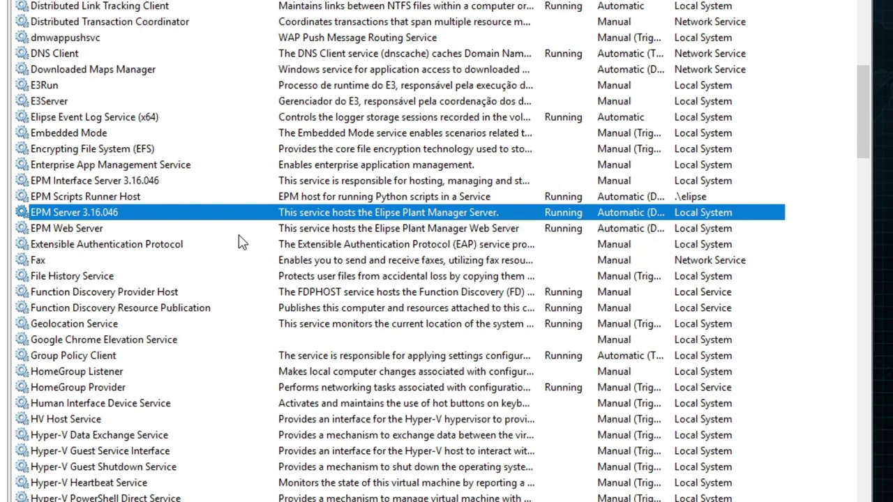
# - Review EPM Web Server, EPM Interface Server 3.16.046 and EPM Scripts Runner Host, then close Services
pyautogui.click(298, 232)
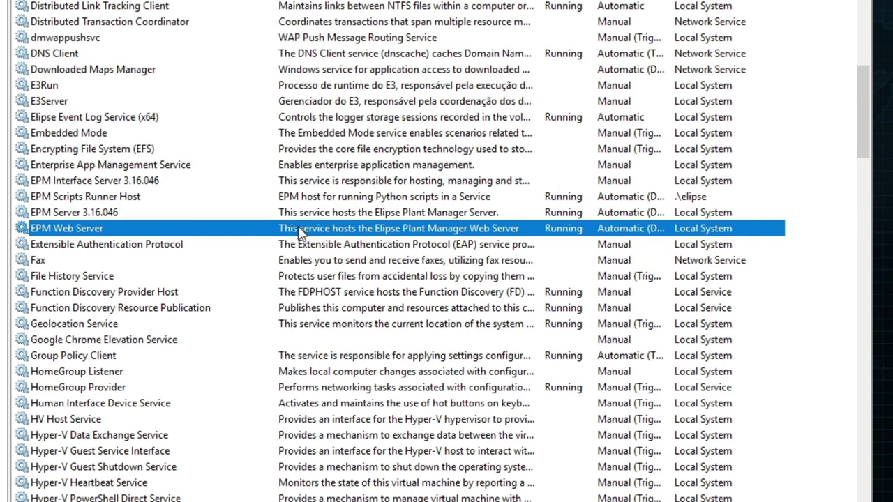
pyautogui.click(300, 180)
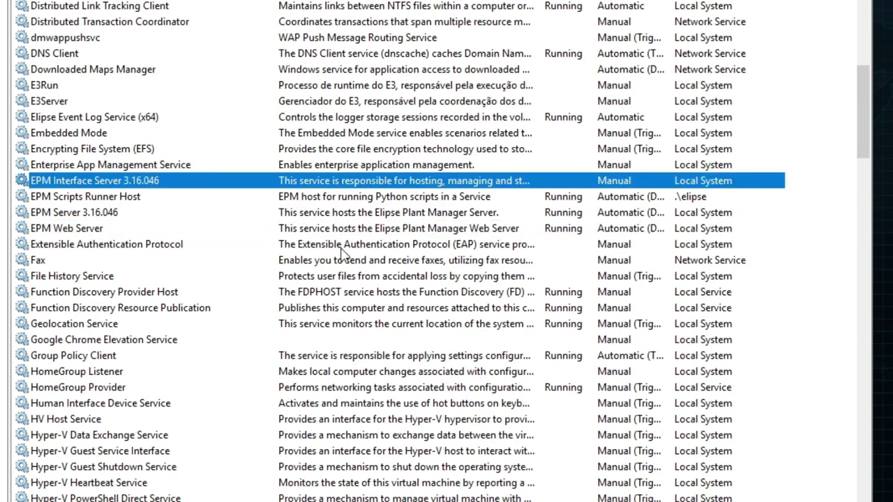
pyautogui.click(305, 199)
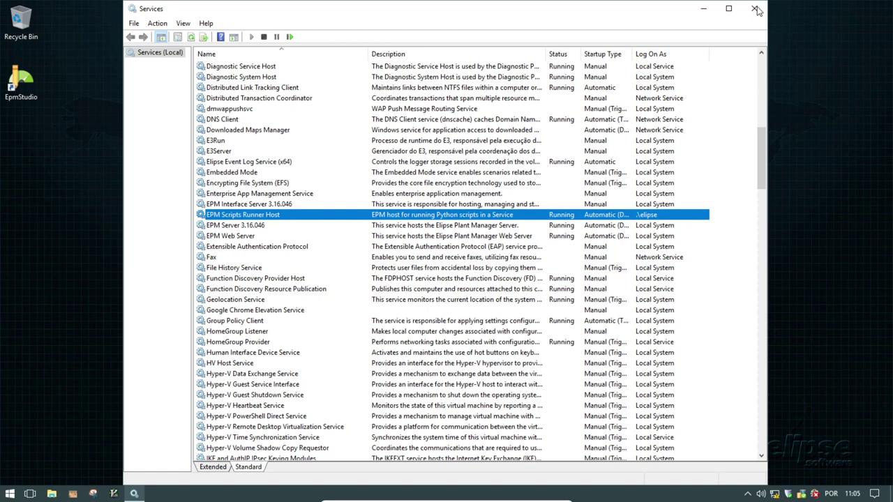
pyautogui.click(756, 9)
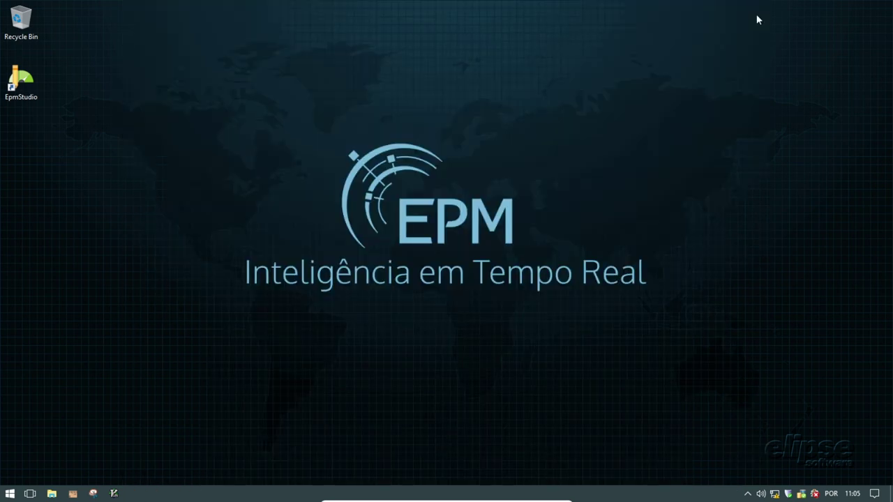
# - Launch EPM Studio from the desktop and connect to the EpmSvrMachine server
pyautogui.doubleClick(26, 81)
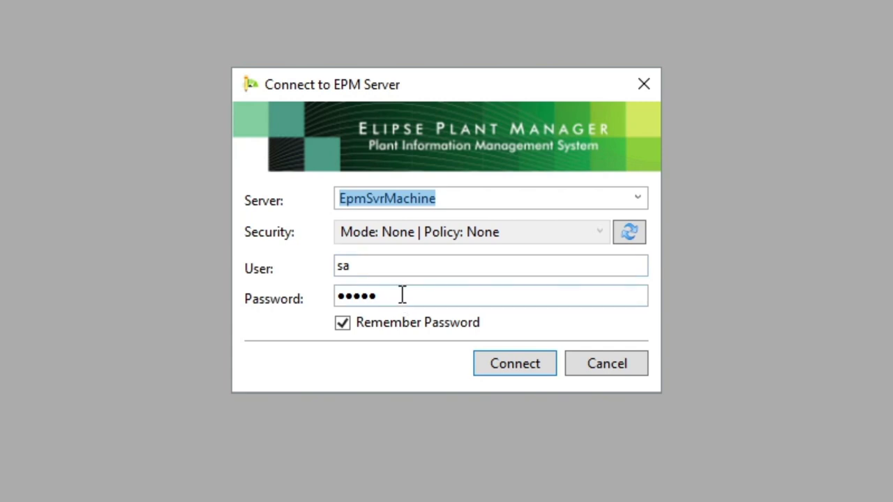
pyautogui.click(496, 335)
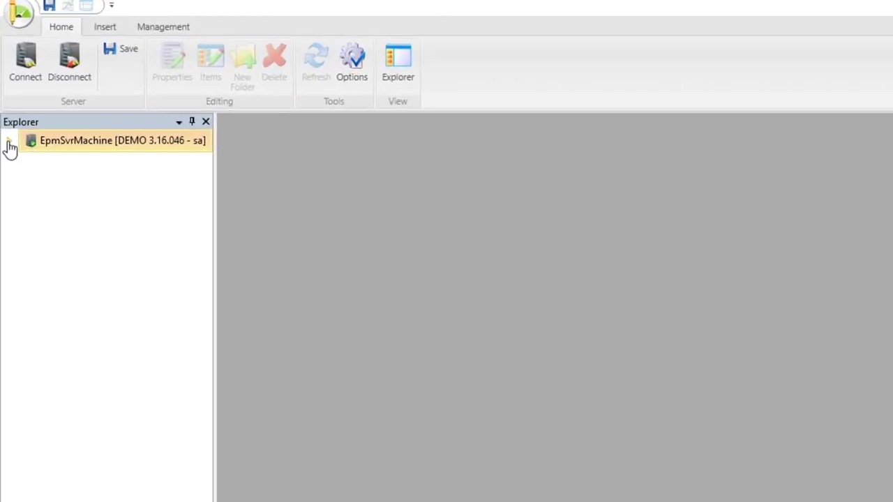
# - Expand EpmSvrMachine > ChartAnalysis, open the server chart list and select Elipse_RS_Salas10
pyautogui.click(8, 134)
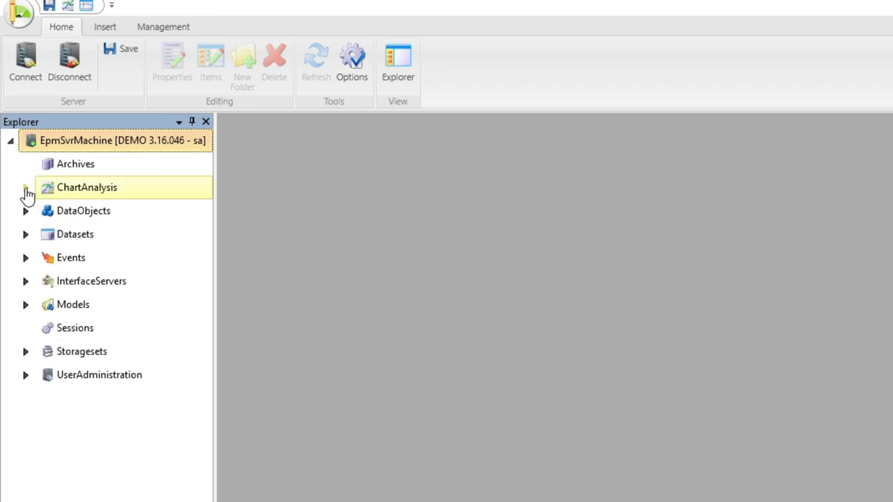
pyautogui.click(25, 189)
pyautogui.click(82, 237)
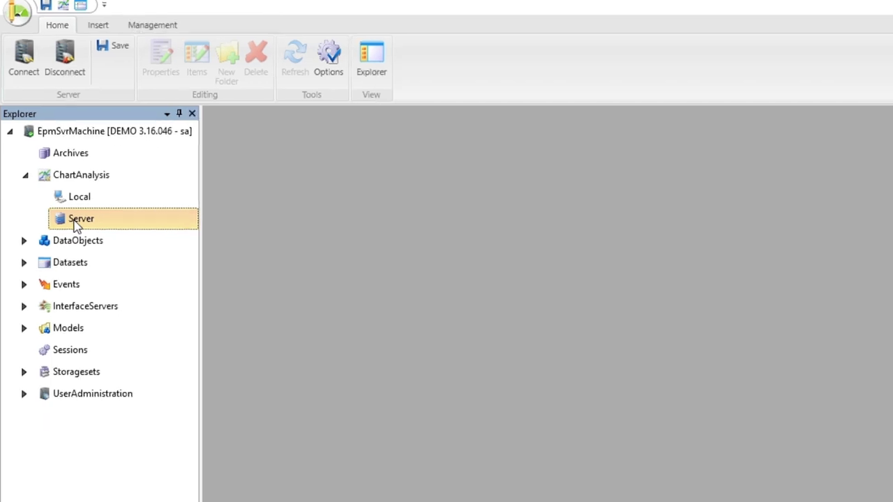
pyautogui.doubleClick(83, 237)
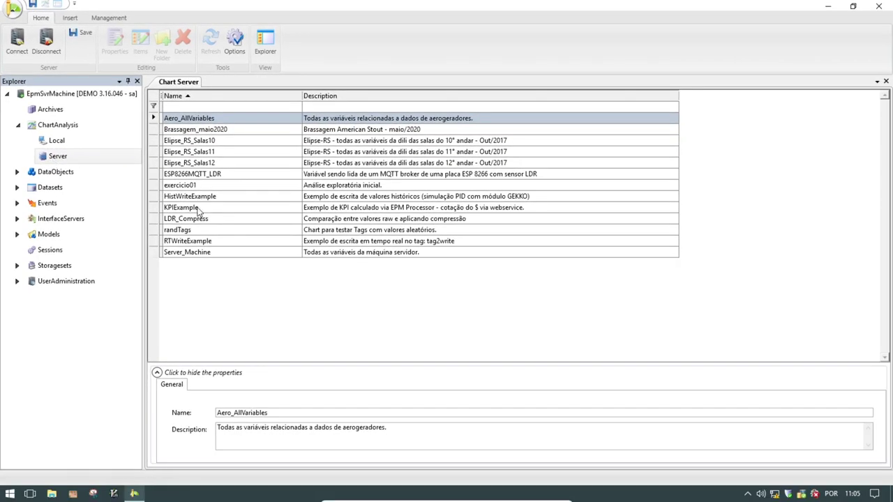
pyautogui.click(219, 143)
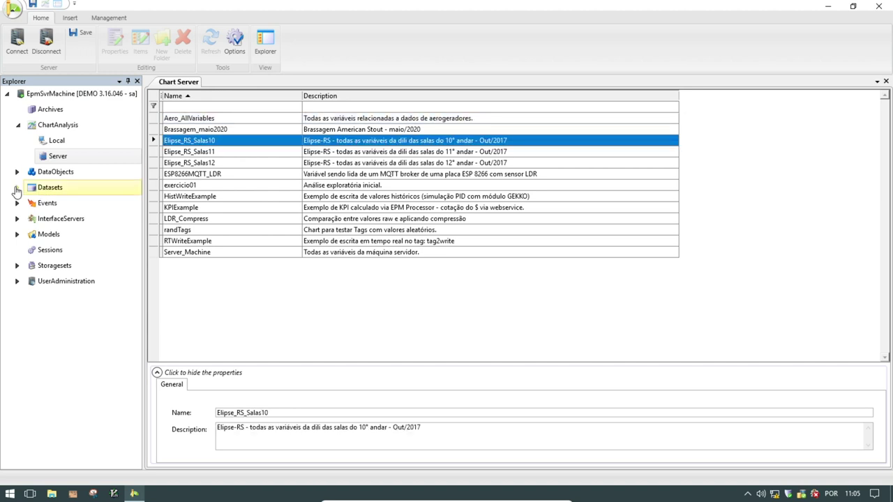
# - Open the Datasets server list, then close the dataset and chart lists and collapse Datasets
pyautogui.click(16, 187)
pyautogui.click(51, 221)
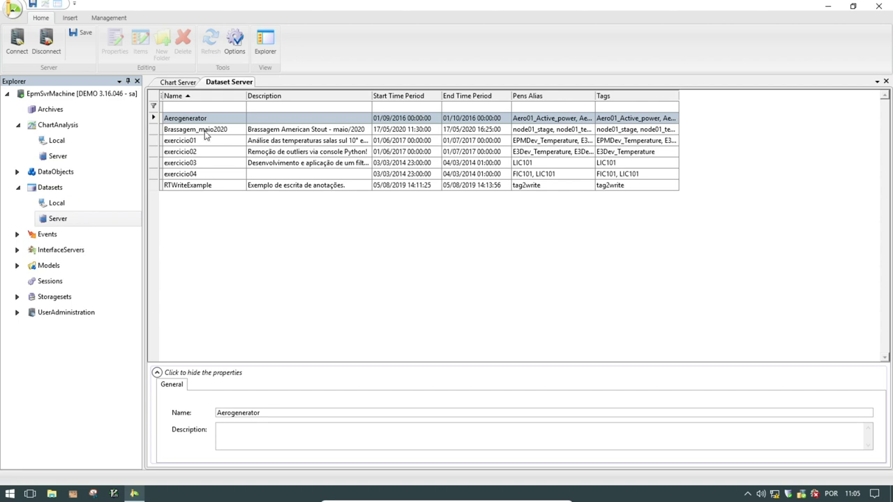
pyautogui.middleClick(237, 82)
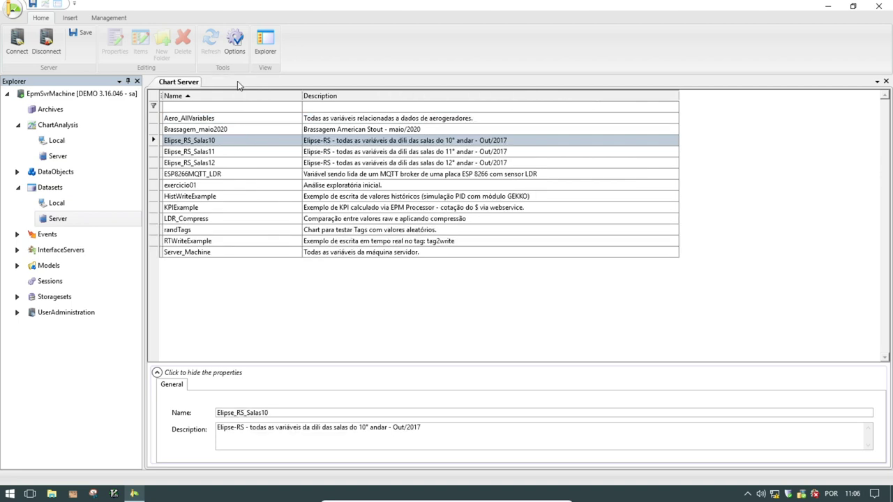
pyautogui.middleClick(187, 86)
pyautogui.click(18, 187)
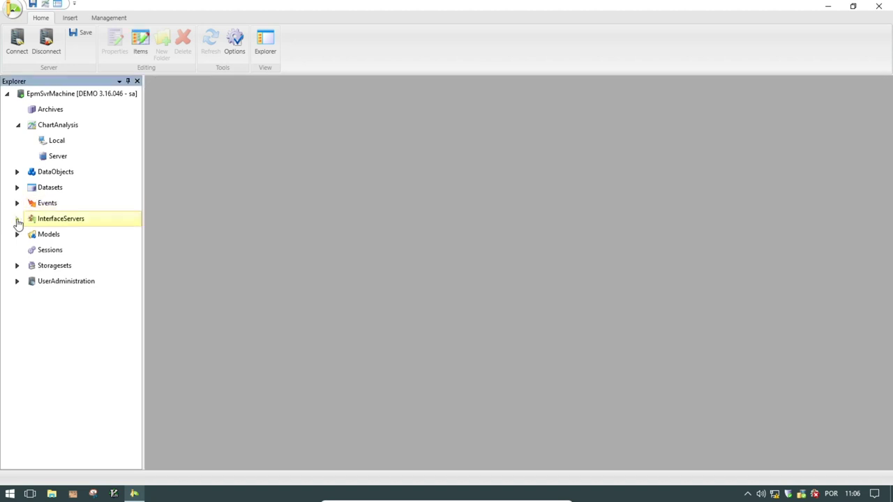
# - Collapse InterfaceServers and ChartAnalysis, expand DataObjects, and open Basic Variables
pyautogui.click(18, 221)
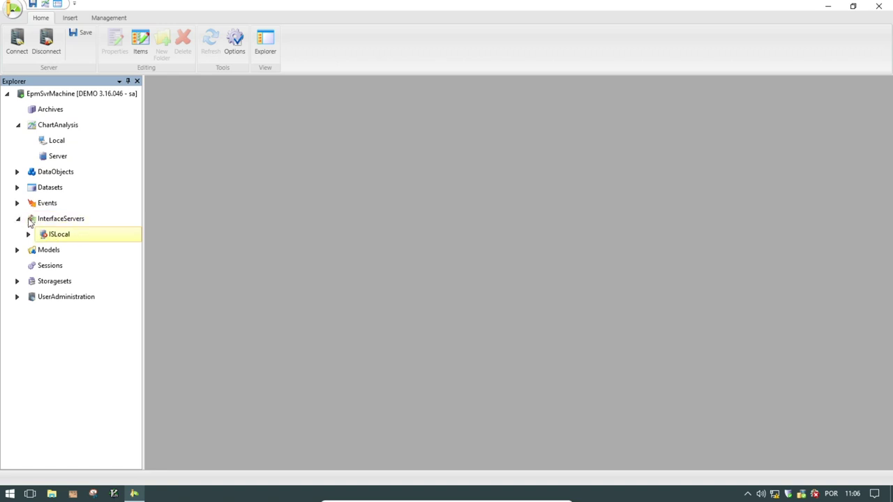
pyautogui.click(24, 219)
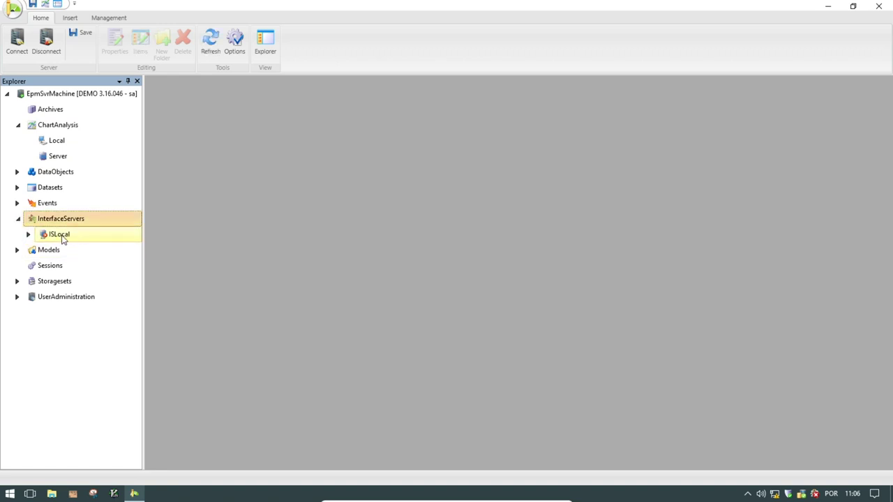
pyautogui.click(17, 221)
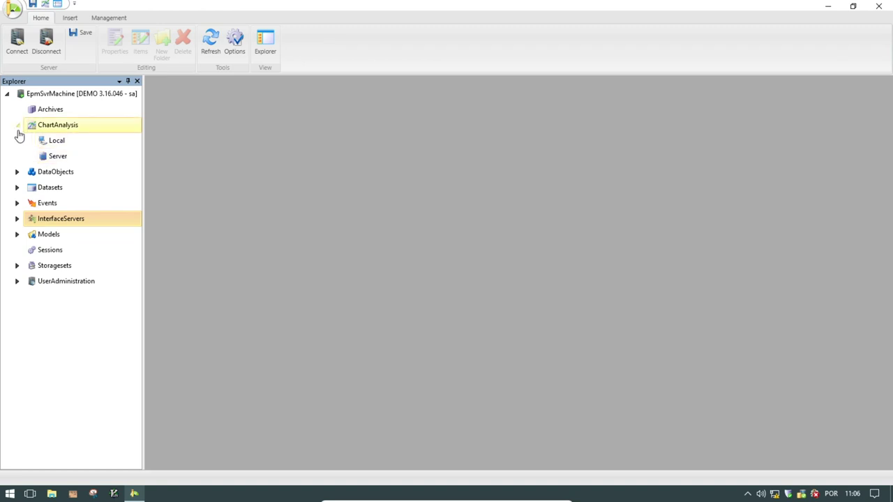
pyautogui.click(18, 125)
pyautogui.click(17, 141)
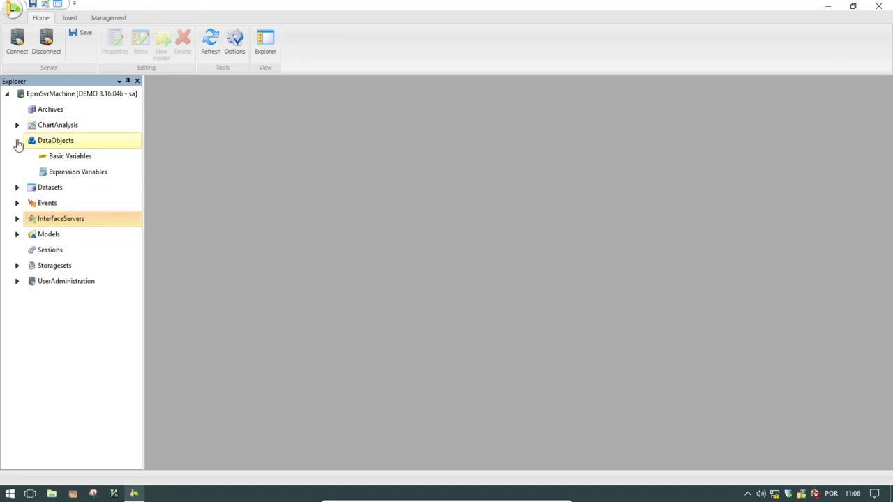
pyautogui.click(81, 160)
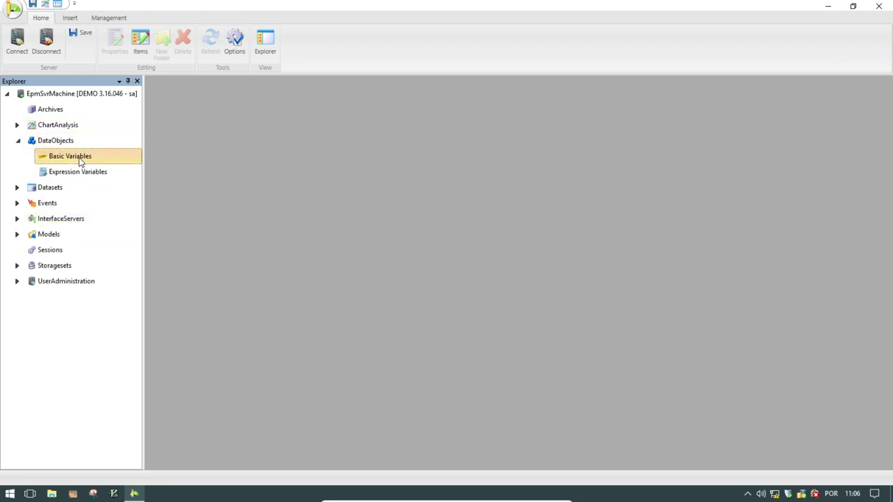
pyautogui.doubleClick(80, 161)
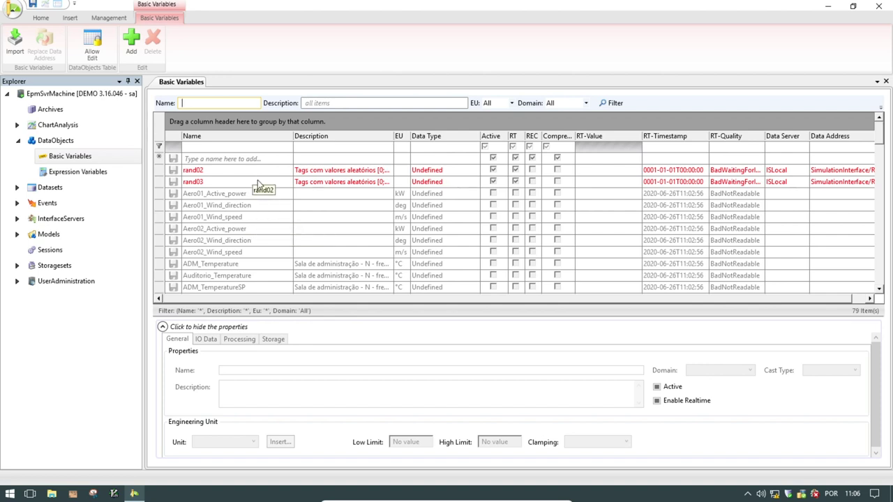
# - Inspect rand03's IO Data (RandomTags.Random3 via ISLocal SimulationInterface), then close Basic Variables
pyautogui.click(258, 183)
pyautogui.click(258, 182)
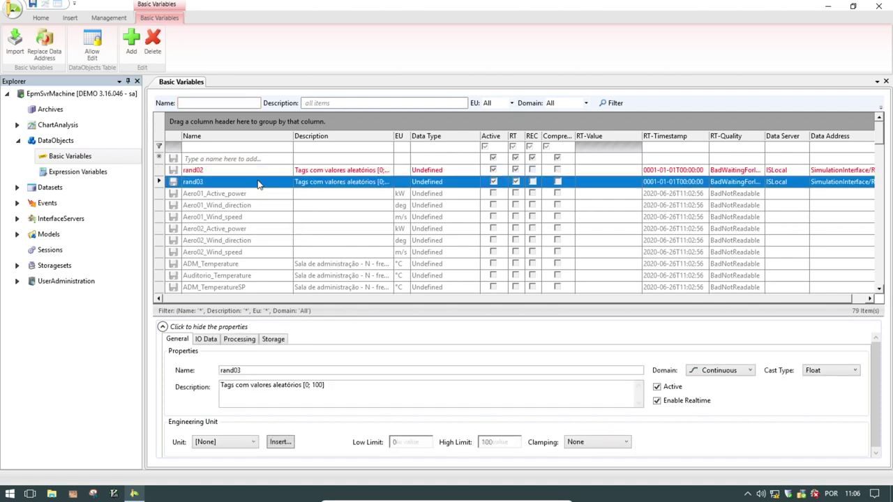
pyautogui.click(205, 342)
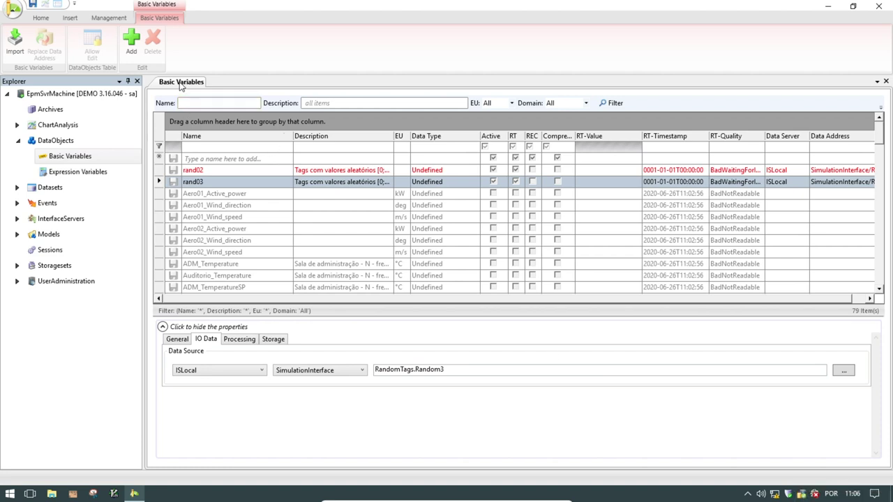
pyautogui.middleClick(181, 82)
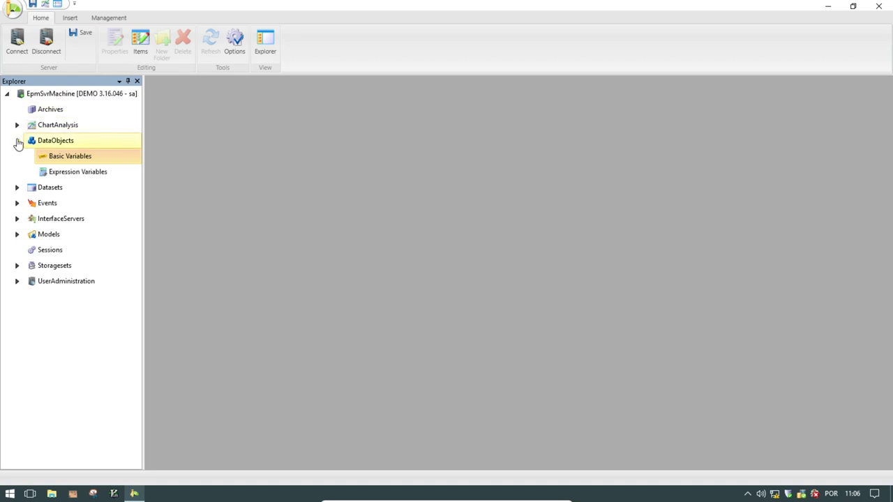
# - Open Management > Product Key Information, read the 80 registered and 20 available I/O items, then close it
pyautogui.click(17, 140)
pyautogui.click(109, 18)
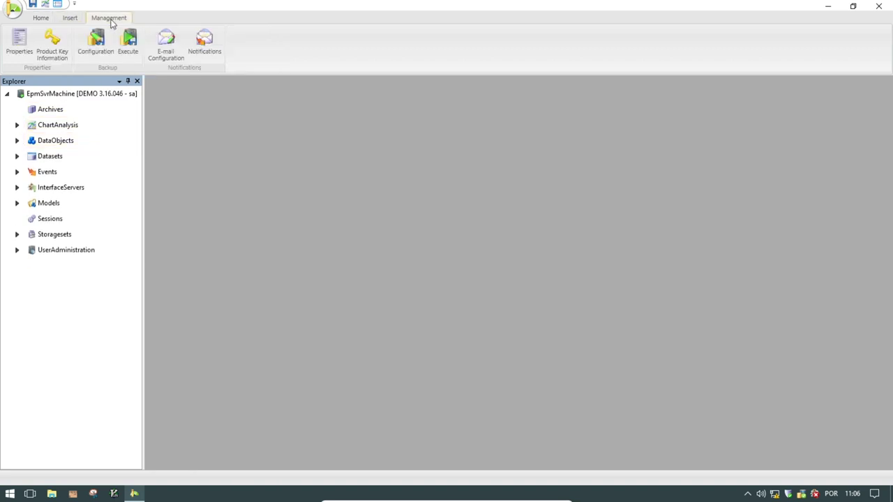
pyautogui.click(54, 46)
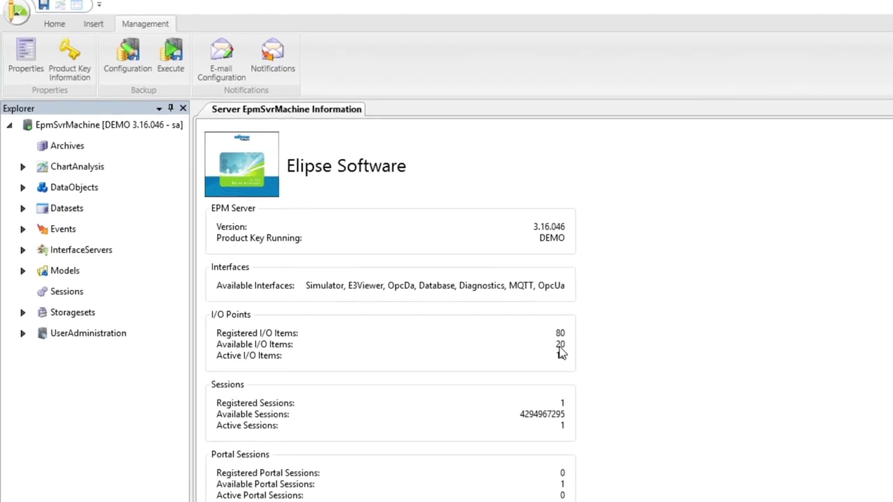
pyautogui.middleClick(288, 98)
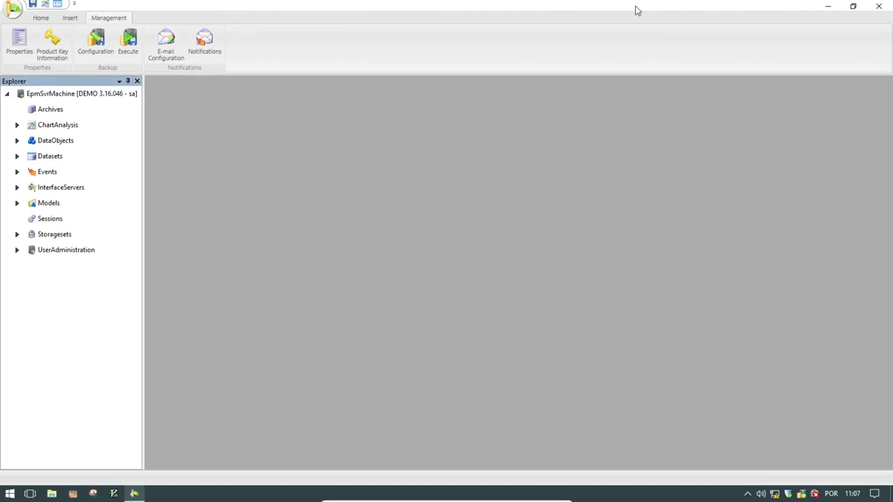
# - Minimize EPM Studio and launch EpmInterfaceServer Configuration Wizard from Start's Elipse Software folder
pyautogui.click(829, 8)
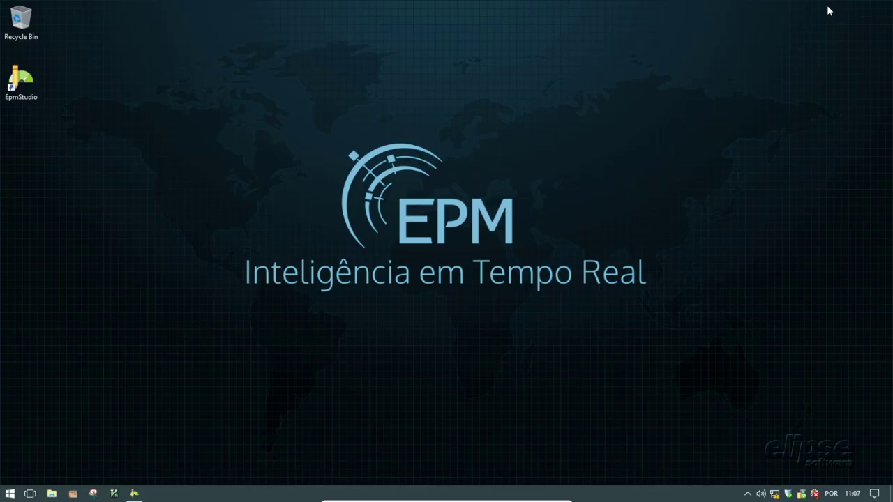
pyautogui.click(9, 494)
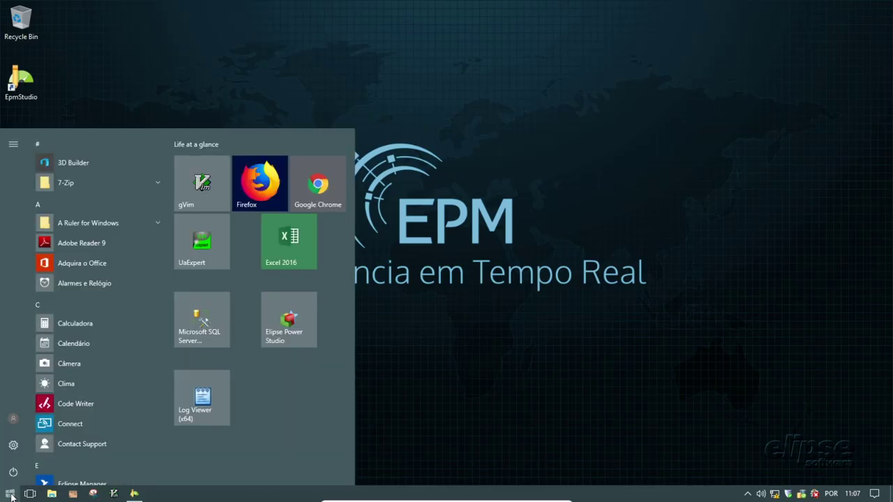
pyautogui.scroll(-4, 108, 300)
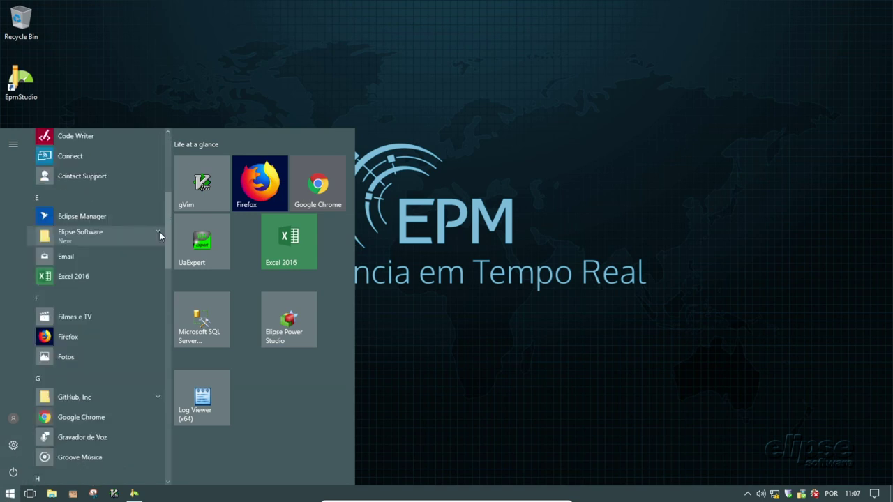
pyautogui.click(159, 235)
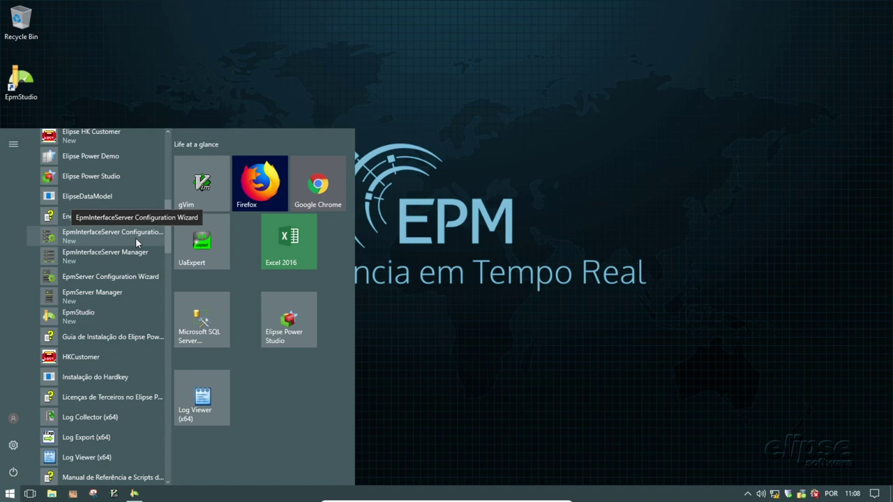
pyautogui.click(137, 242)
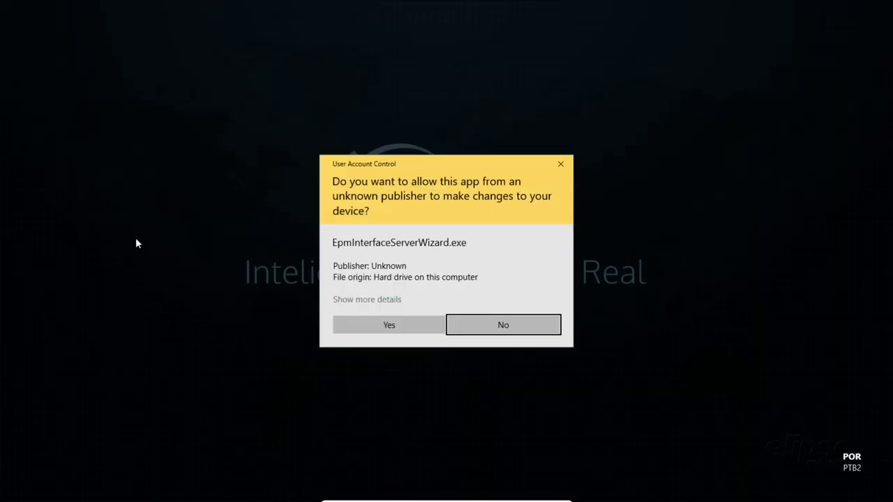
# - Point the wizard at the EPM Server on localhost, keeping security Mode None, Policy None
pyautogui.click(388, 325)
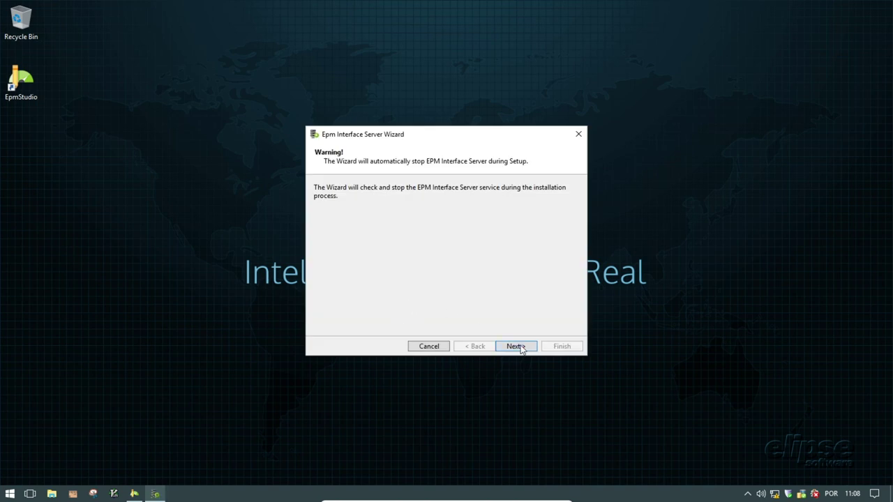
pyautogui.click(516, 347)
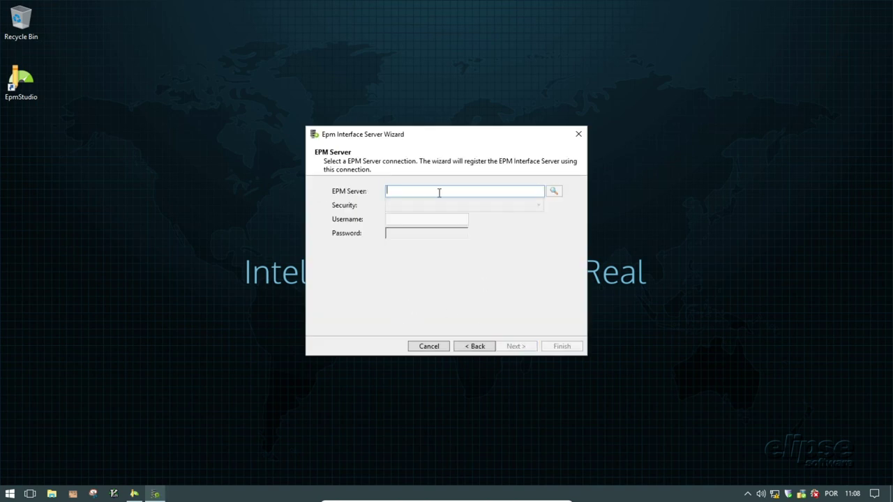
pyautogui.write('localhost')
pyautogui.click(554, 193)
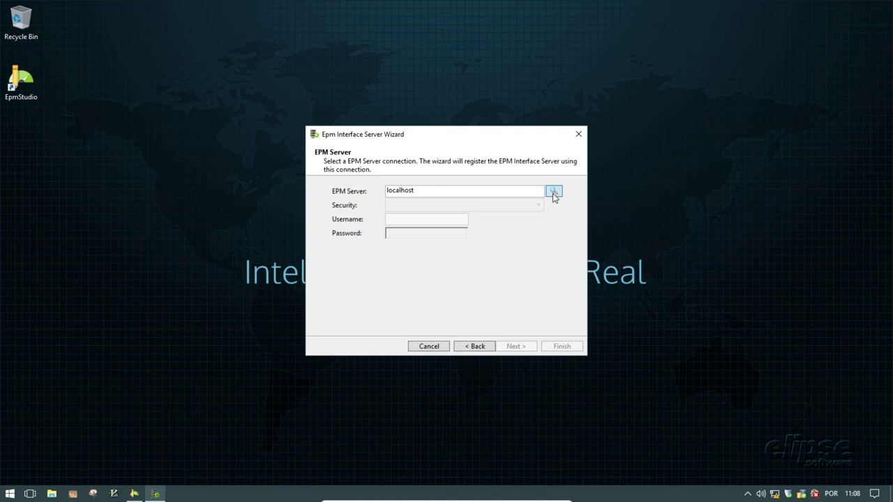
pyautogui.click(555, 195)
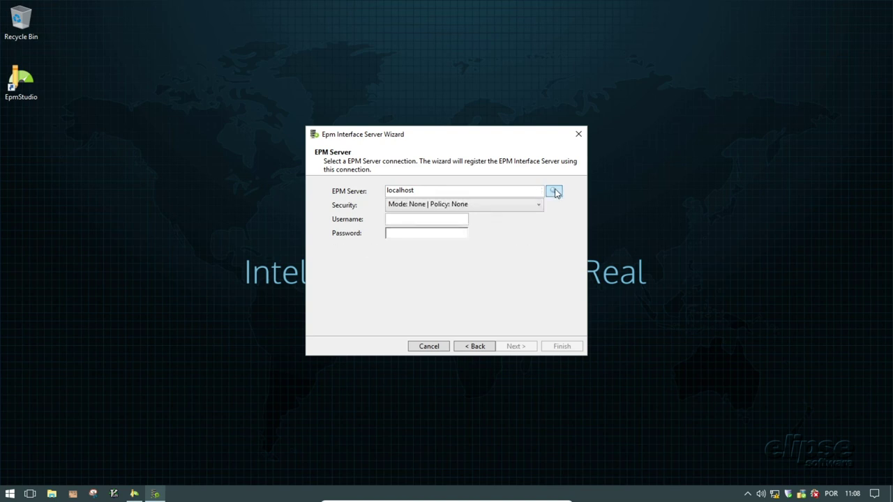
pyautogui.click(539, 206)
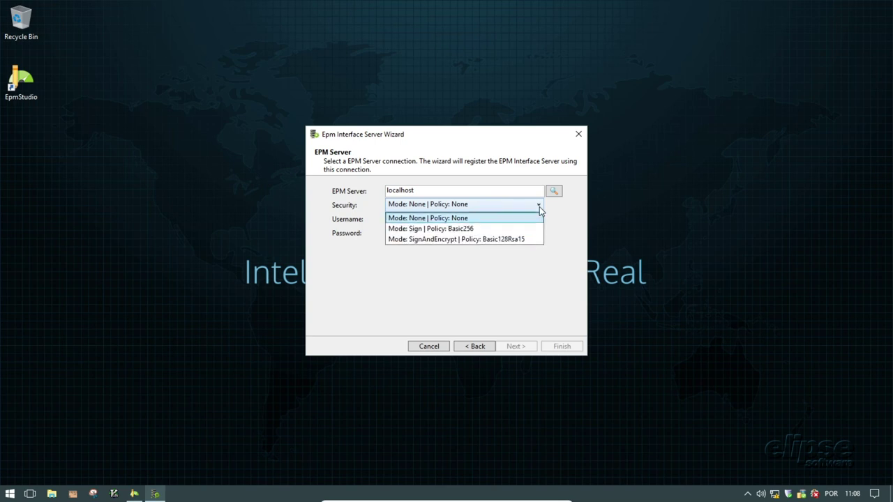
pyautogui.click(561, 215)
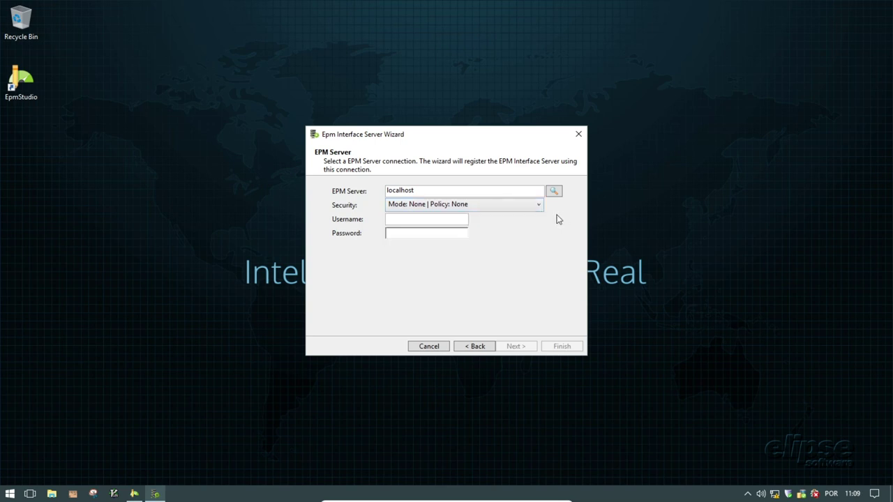
# - Fill in the EPM Server login username and password
pyautogui.click(452, 217)
pyautogui.write('sa')
pyautogui.click(445, 236)
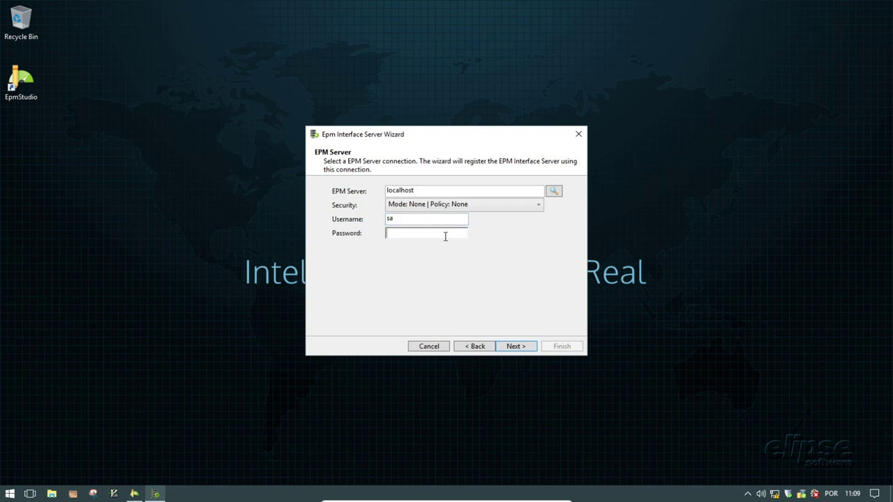
pyautogui.write('admin')
# - Name the interface server ISMachine, start its service immediately, and finish the wizard
pyautogui.click(515, 346)
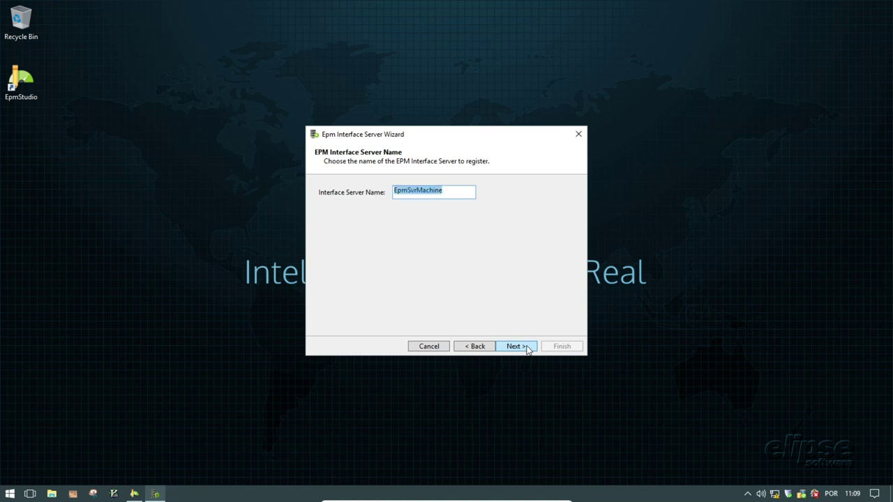
pyautogui.write('IS')
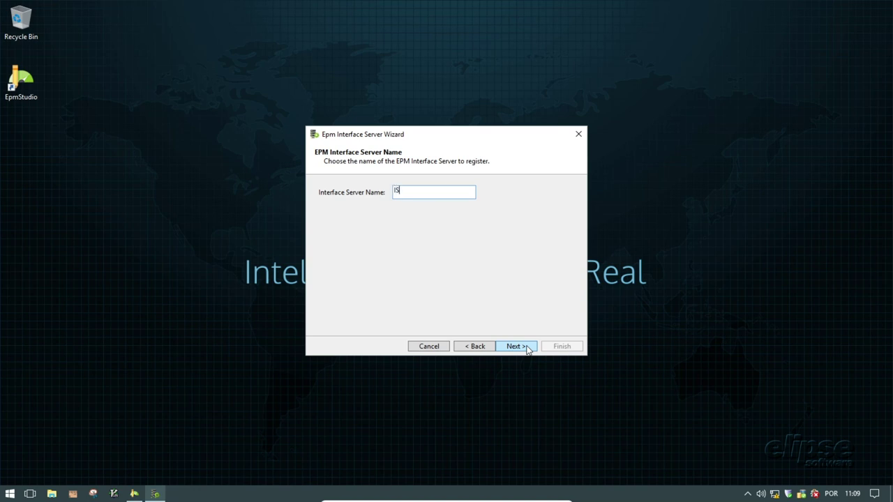
pyautogui.write('Machine')
pyautogui.click(528, 349)
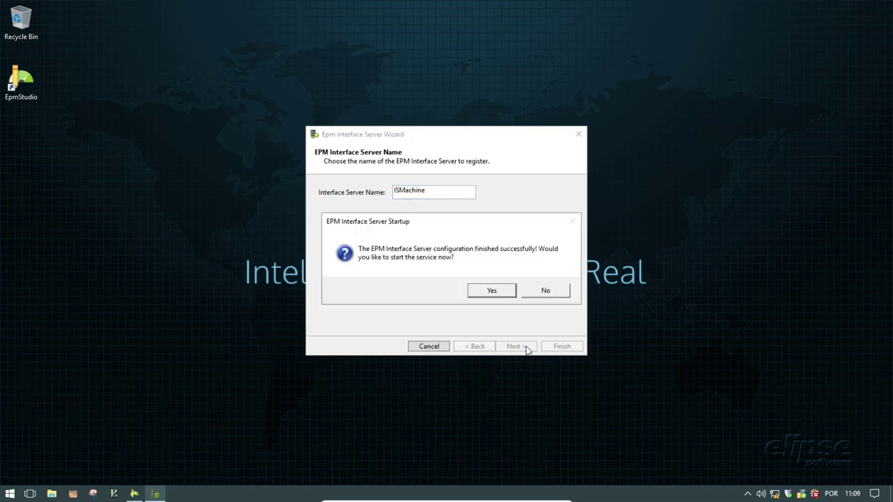
pyautogui.click(493, 292)
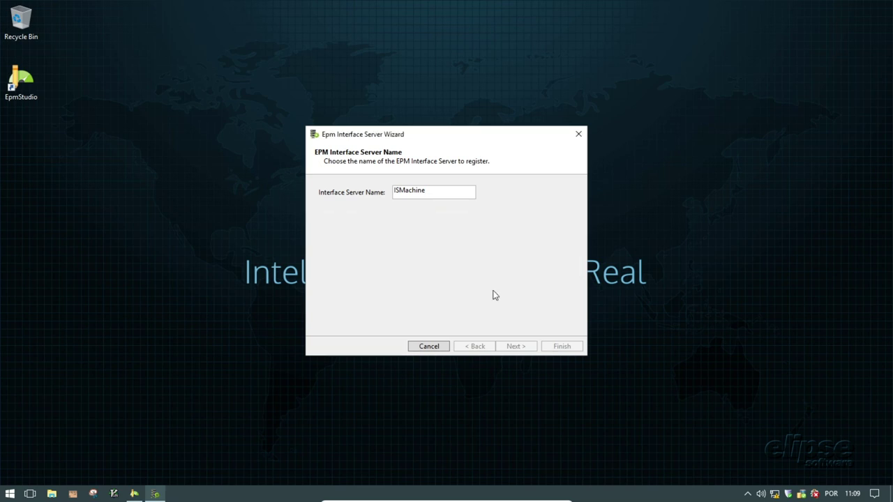
pyautogui.click(561, 346)
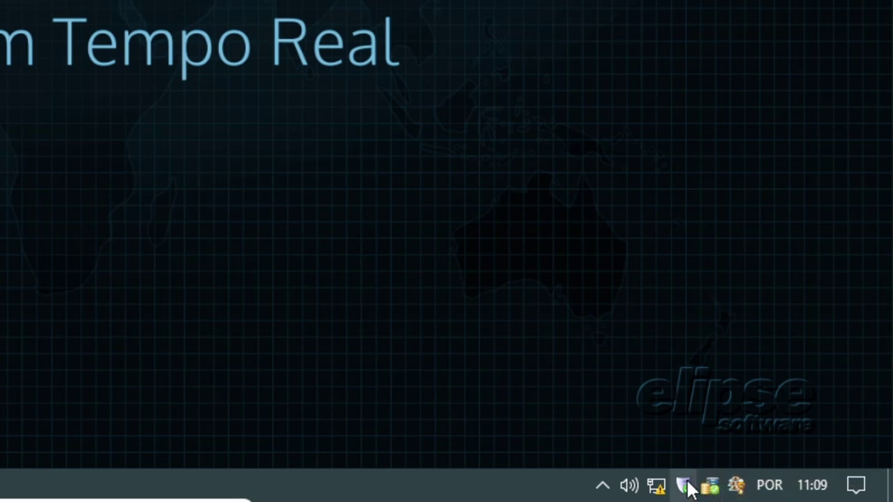
# - In the EPM Web Server settings' EPM Server tab, check host localhost and the admin login fields
pyautogui.rightClick(684, 489)
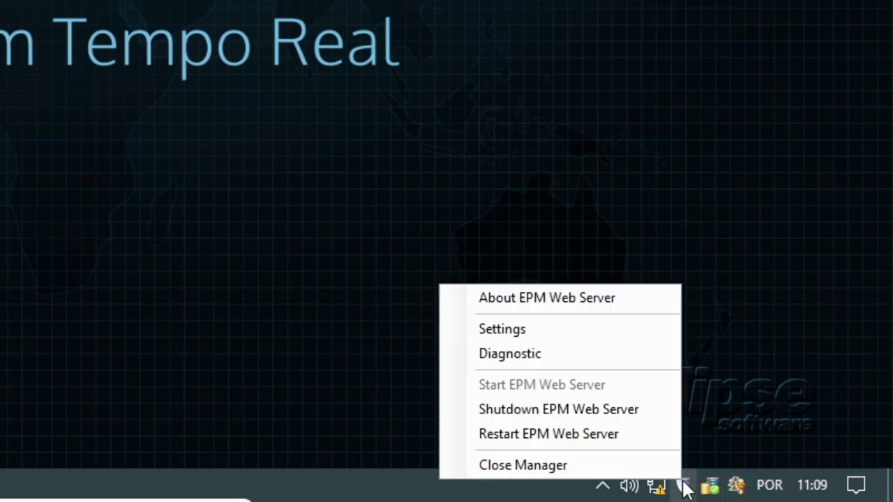
pyautogui.click(608, 328)
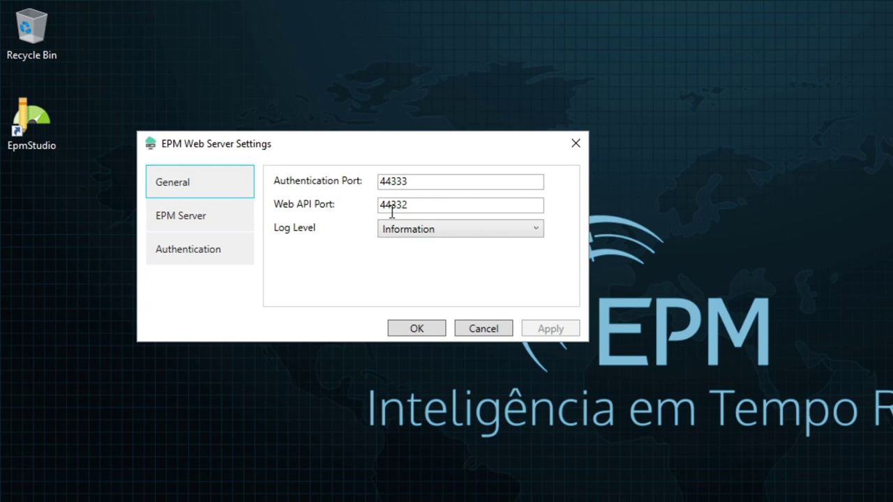
pyautogui.click(206, 225)
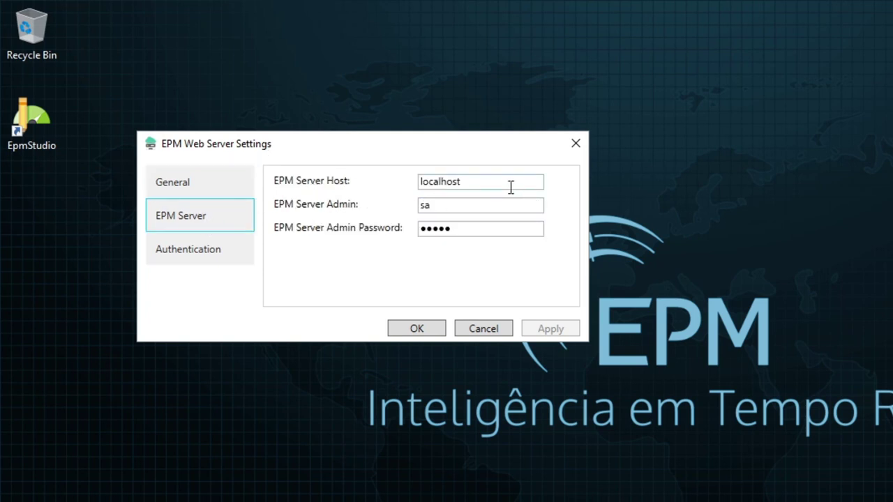
pyautogui.click(494, 207)
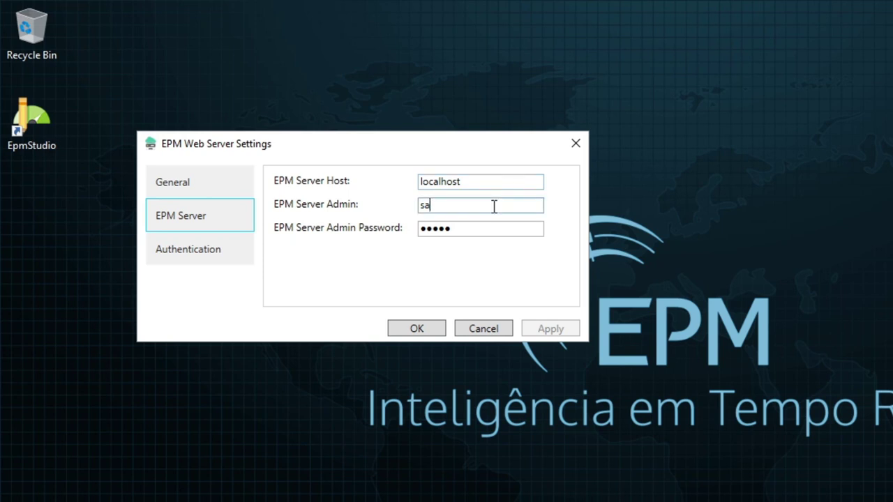
pyautogui.click(491, 182)
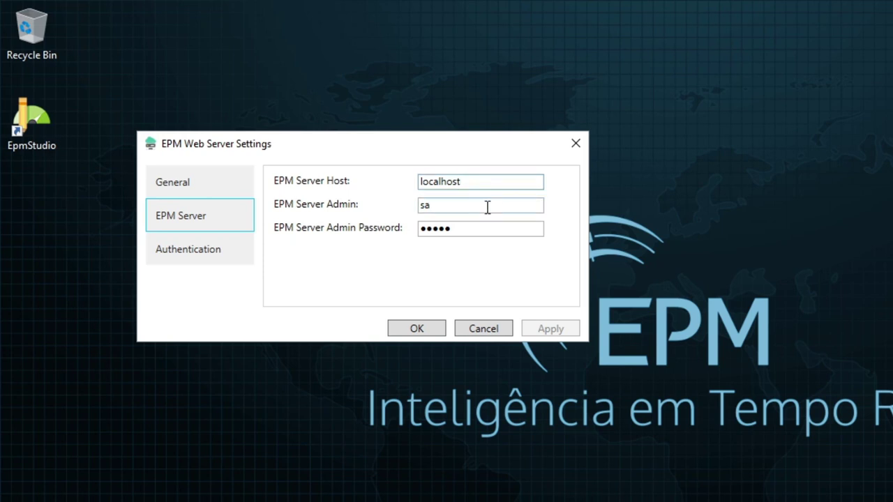
pyautogui.click(485, 205)
pyautogui.click(486, 232)
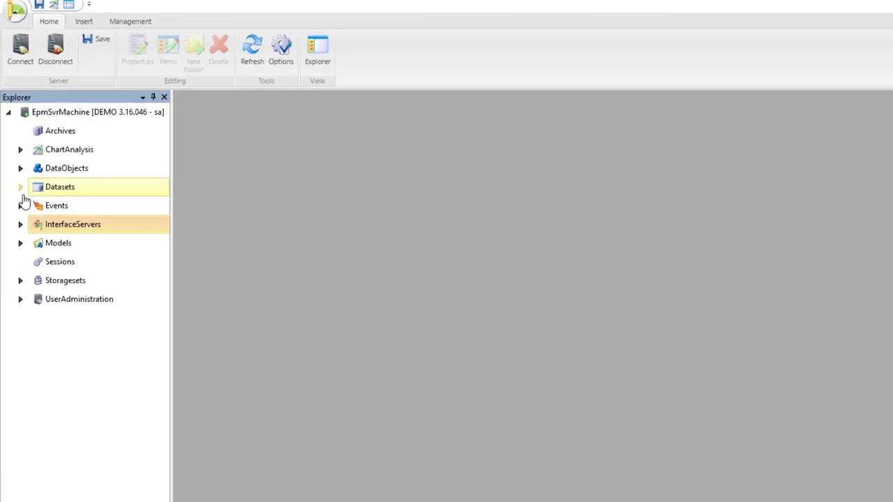
# - Transfer ISLocal's interfaces to the ISMachine interface server
pyautogui.click(25, 282)
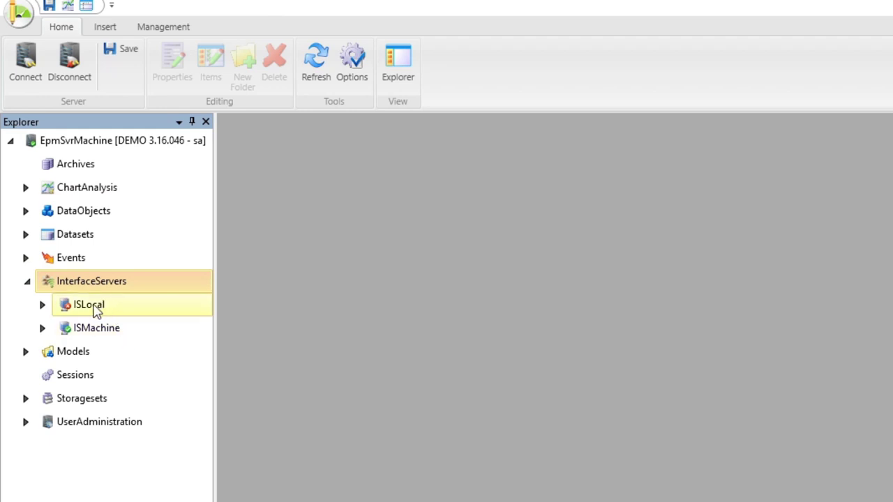
pyautogui.click(42, 328)
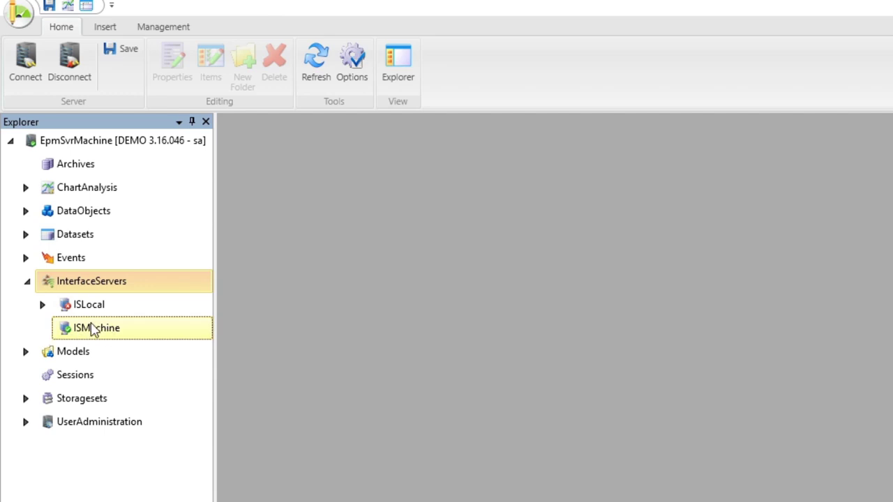
pyautogui.click(42, 304)
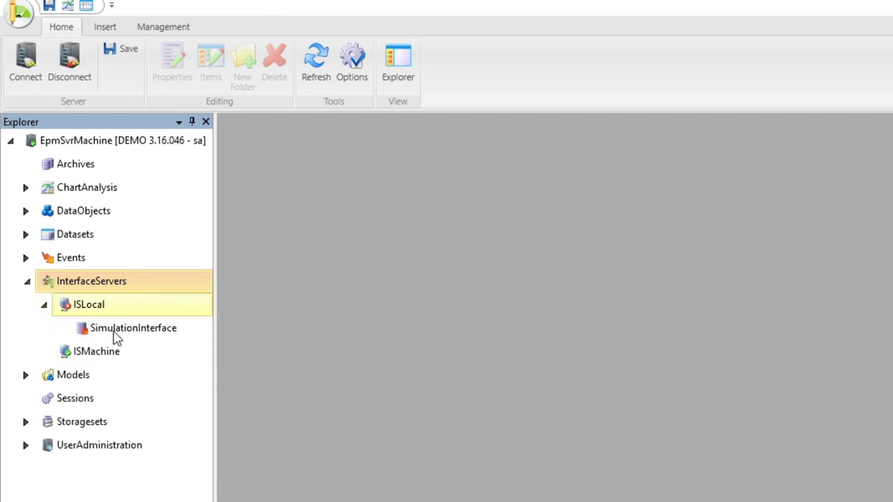
pyautogui.click(42, 306)
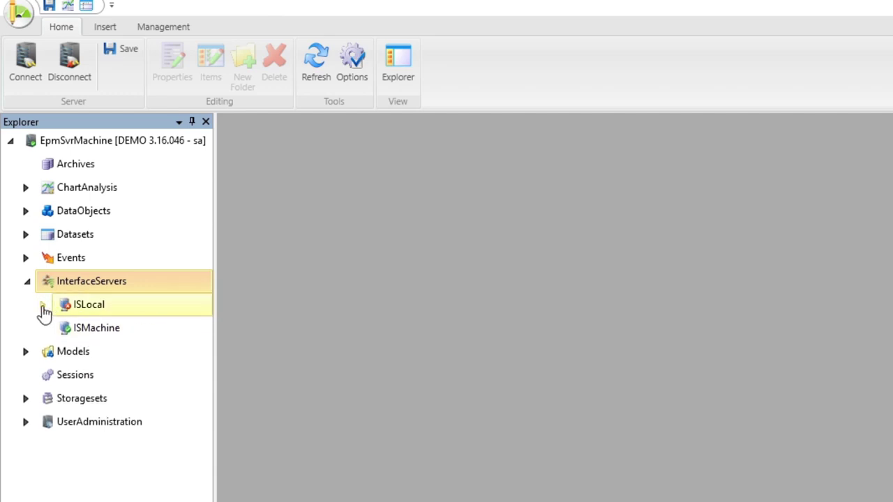
pyautogui.rightClick(103, 313)
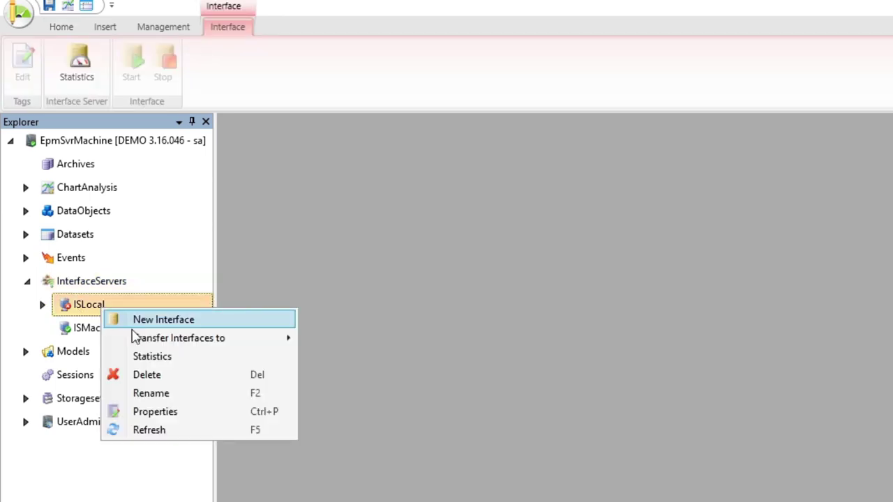
pyautogui.moveTo(170, 342)
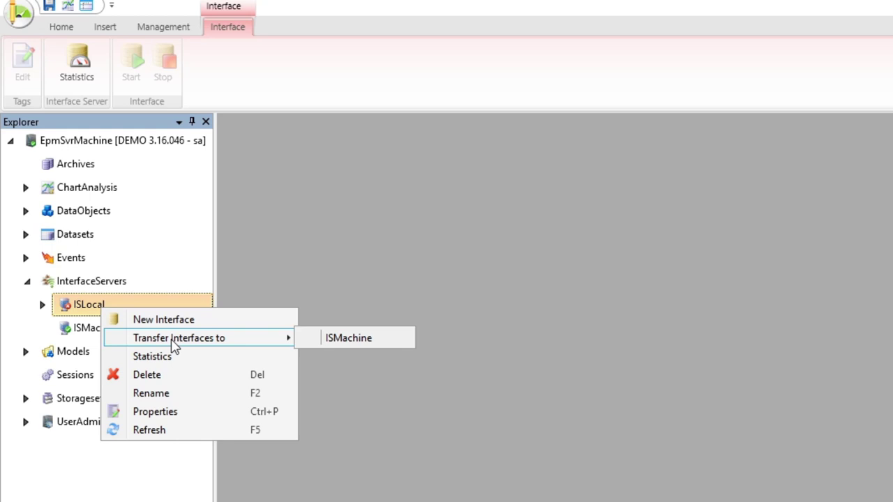
pyautogui.click(370, 341)
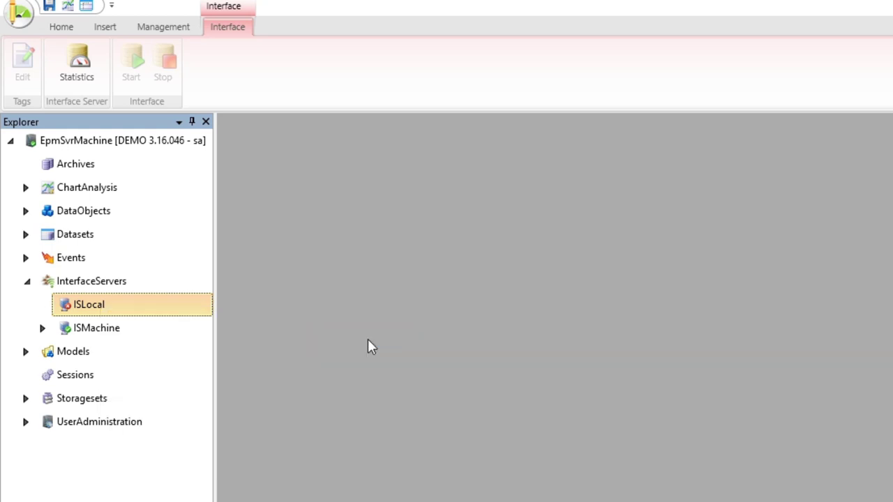
# - Delete the emptied ISLocal interface server and confirm the removal
pyautogui.click(102, 332)
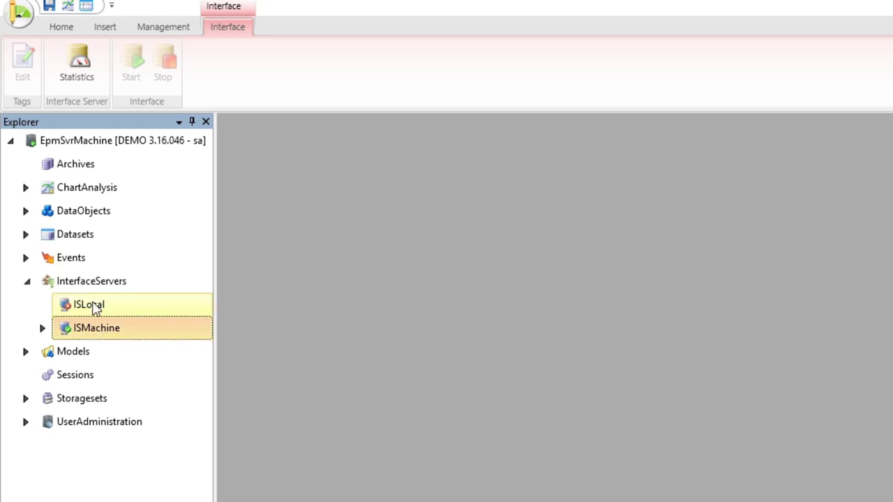
pyautogui.click(95, 307)
pyautogui.rightClick(97, 306)
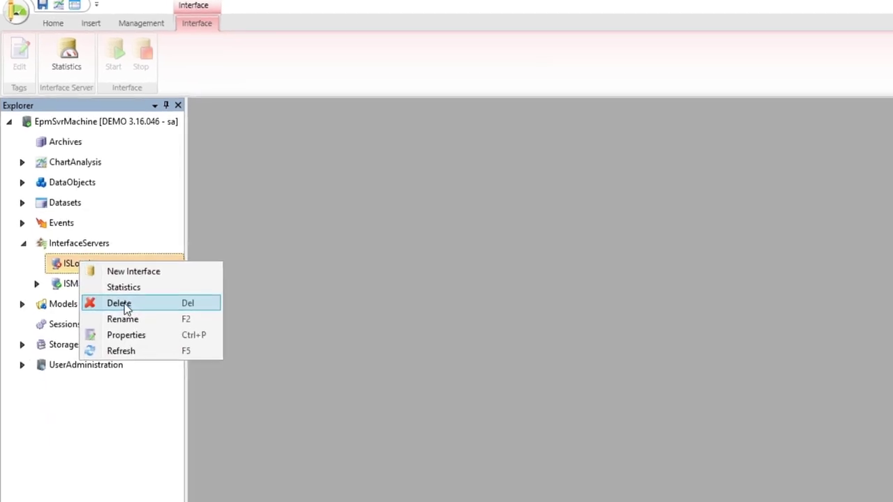
pyautogui.click(104, 350)
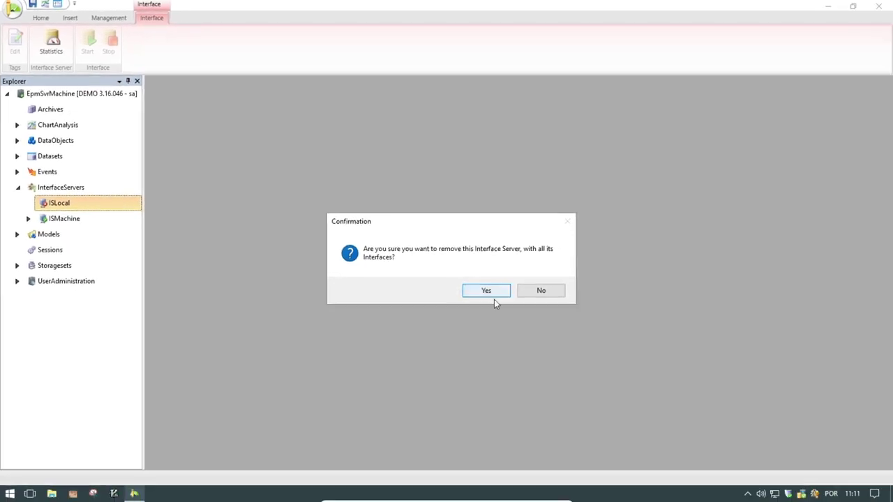
pyautogui.click(491, 292)
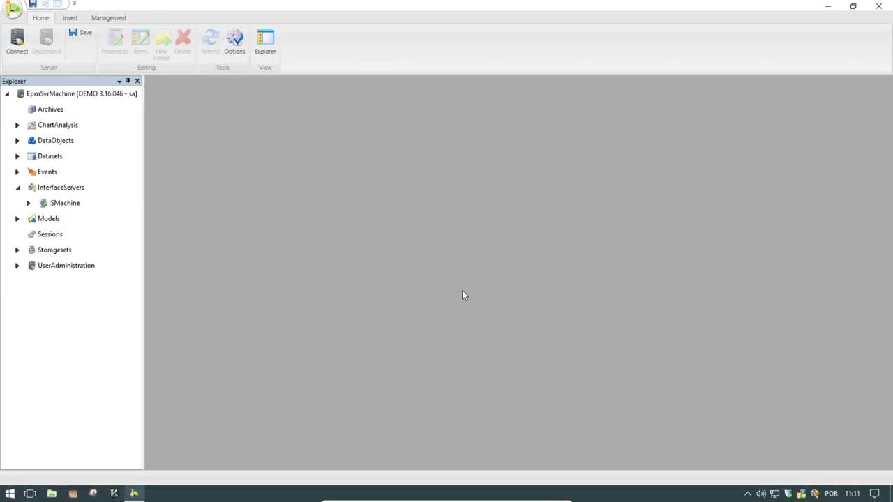
# - Open Basic Variables to watch rand02 and rand03 live values, then select SimulationInterface under ISMachine
pyautogui.click(17, 141)
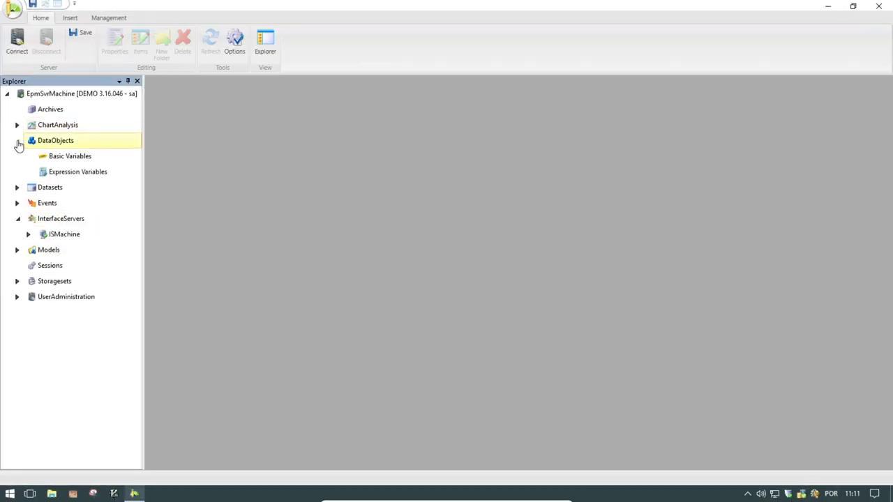
pyautogui.click(73, 158)
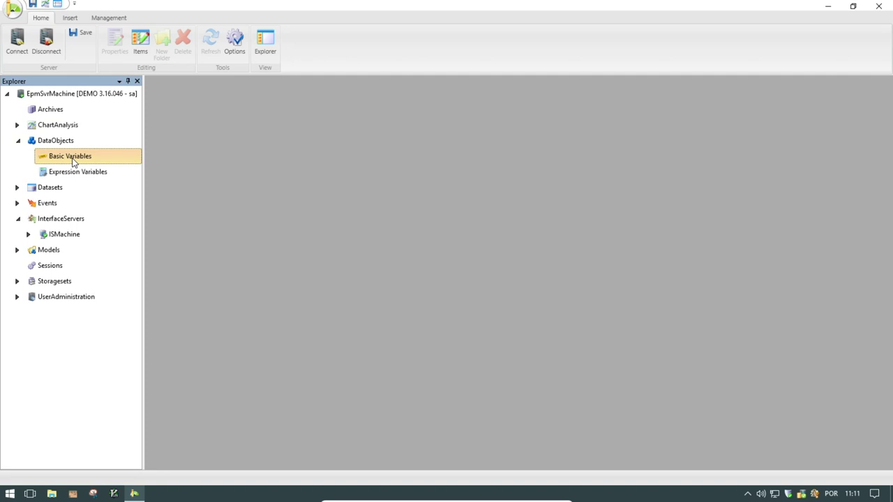
pyautogui.doubleClick(73, 160)
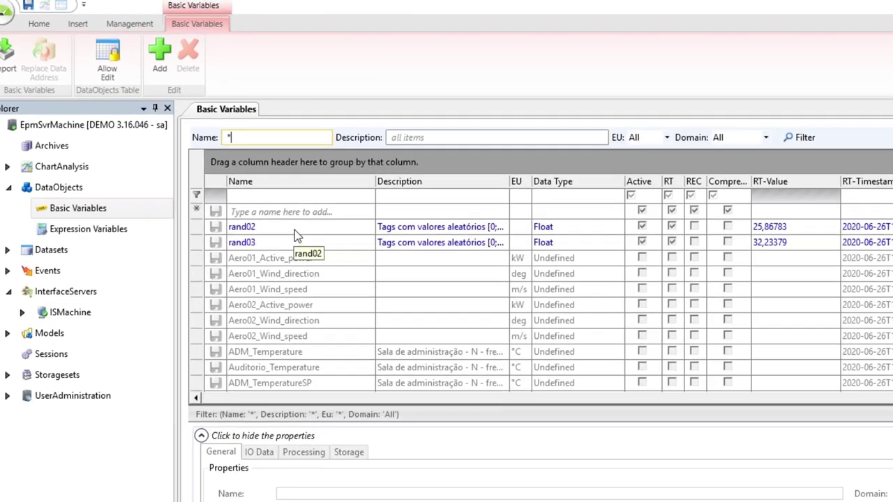
pyautogui.click(222, 170)
pyautogui.click(345, 276)
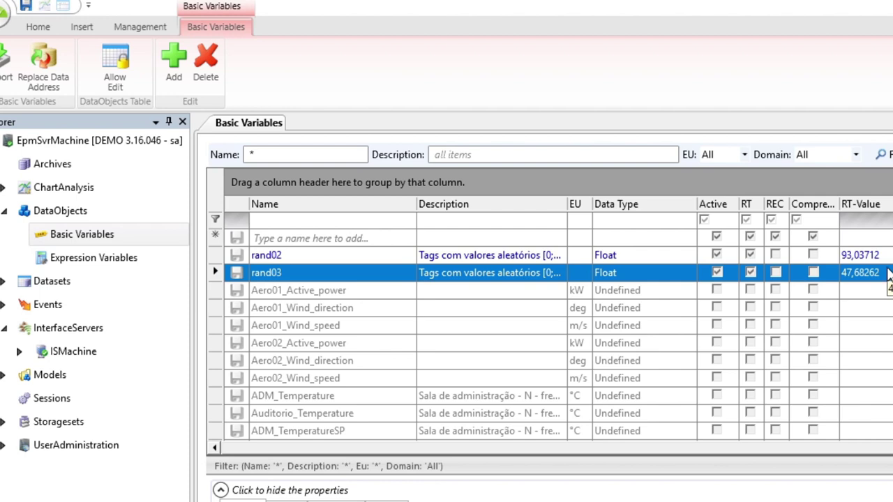
pyautogui.click(19, 352)
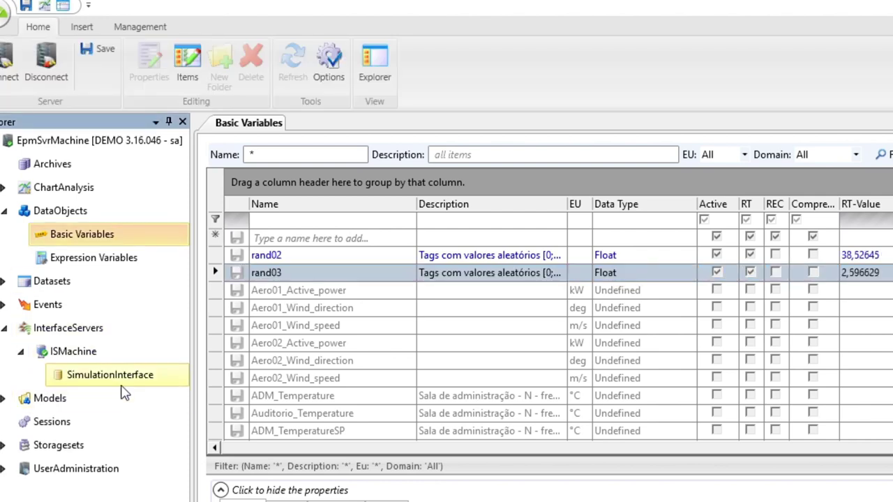
pyautogui.click(123, 379)
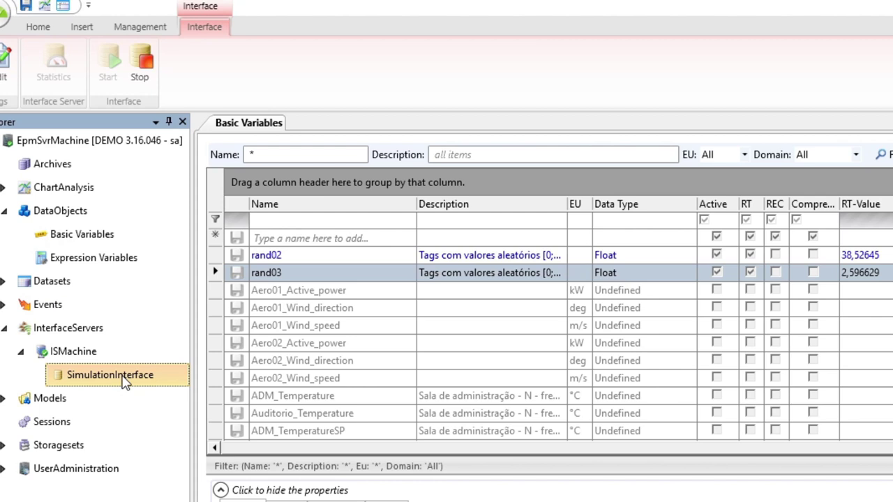